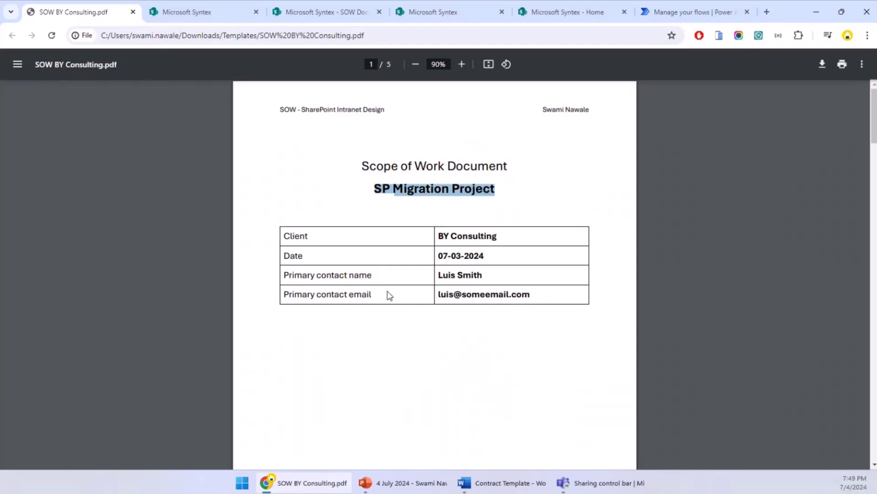
Review the SOW BY Consulting.pdf document, including its client details table and the intranet homepage scope on page 2
left_click(272, 224)
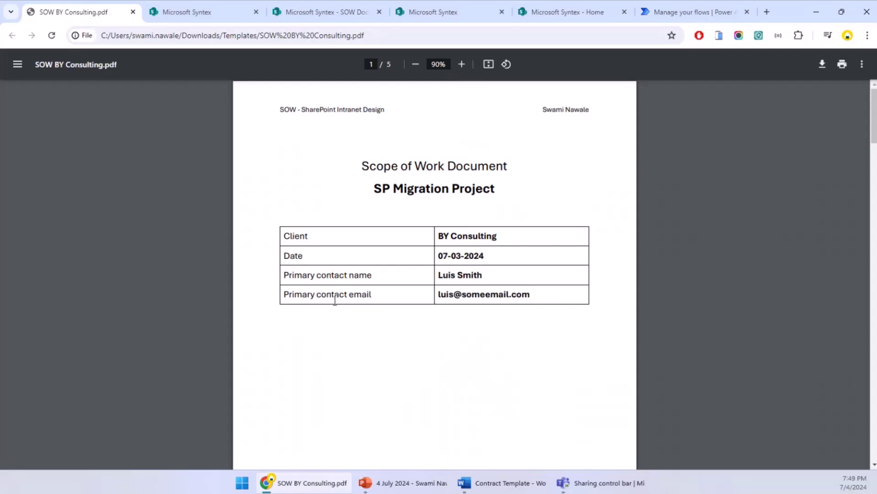
scroll(423, 361, "down", 7)
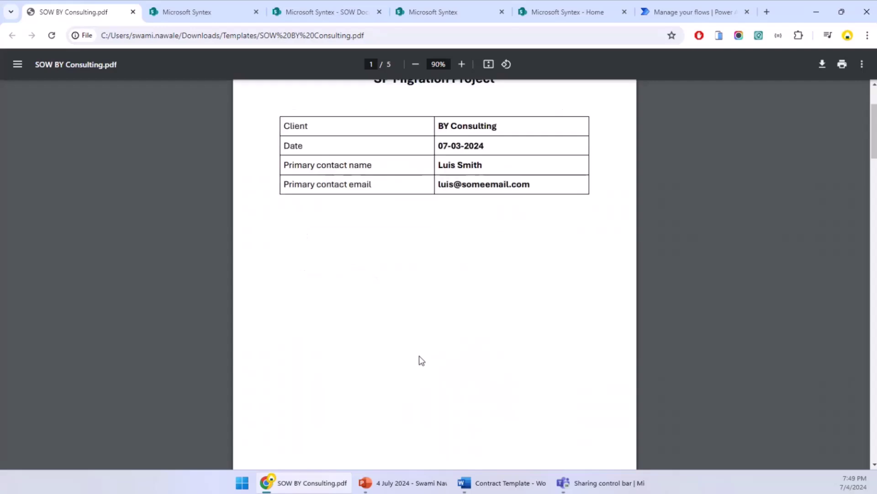
scroll(421, 360, "down", 15)
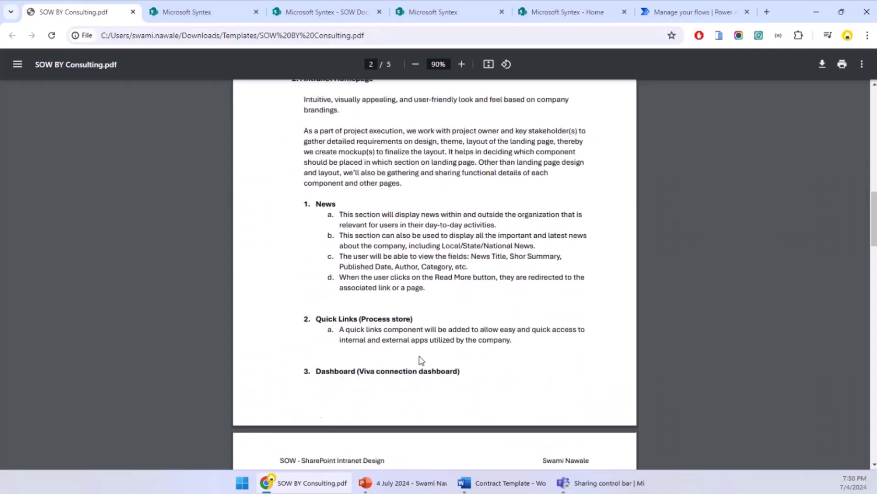
scroll(421, 360, "up", 20)
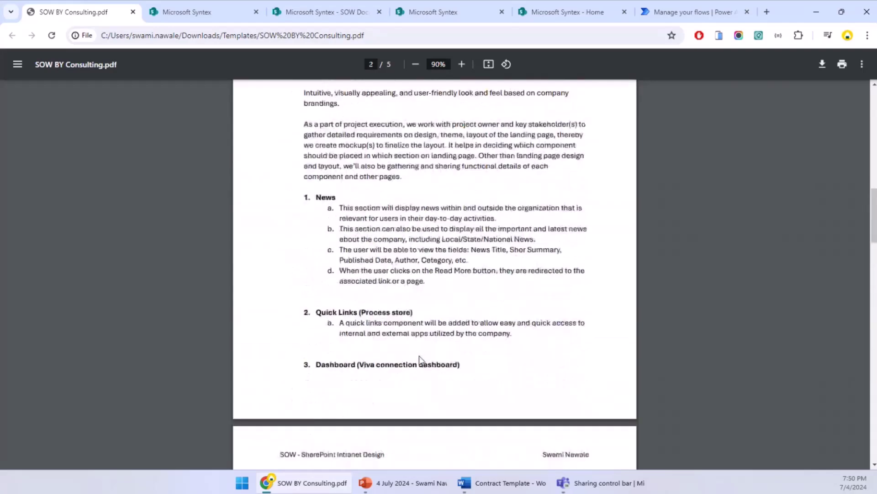
scroll(422, 355, "up", 5)
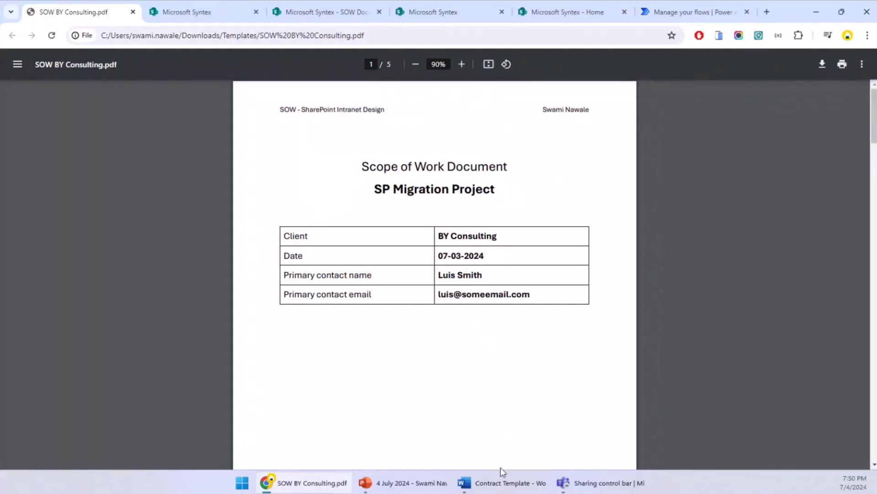
Switch to the Contract Template in Word and examine its client, service provider and service detail placeholders
mouse_move(503, 490)
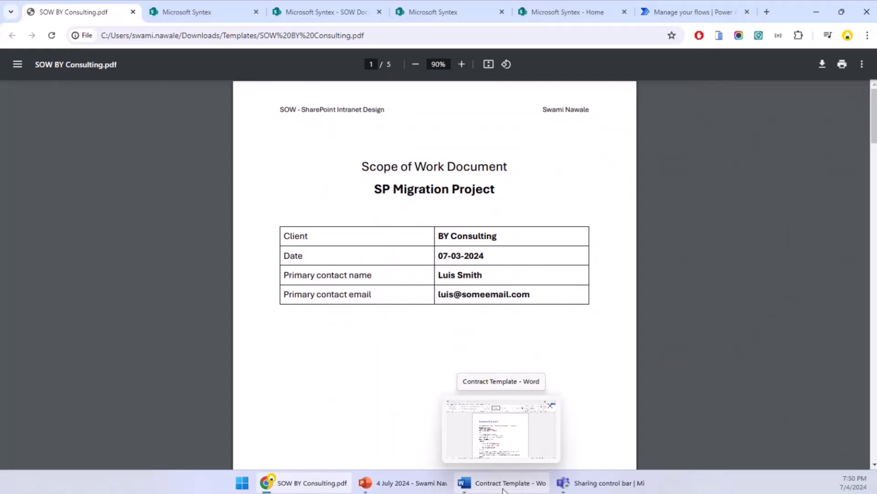
left_click(502, 429)
left_click_drag(269, 174, 318, 294)
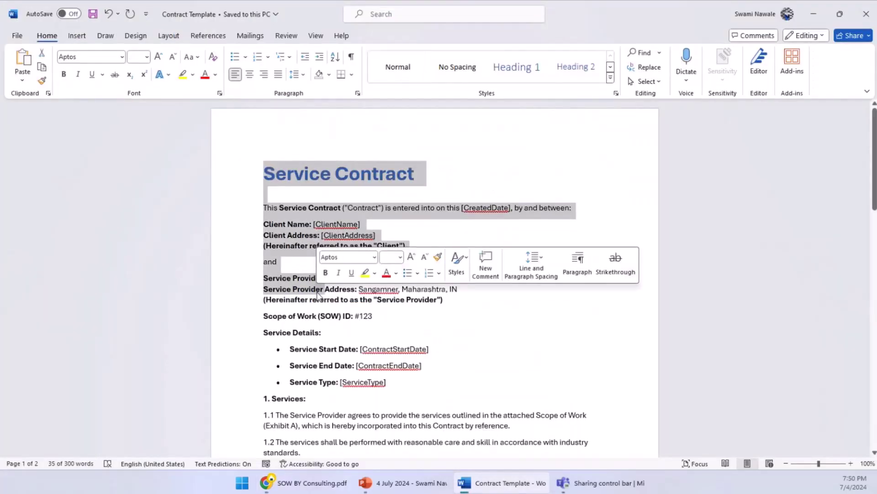
left_click(439, 248)
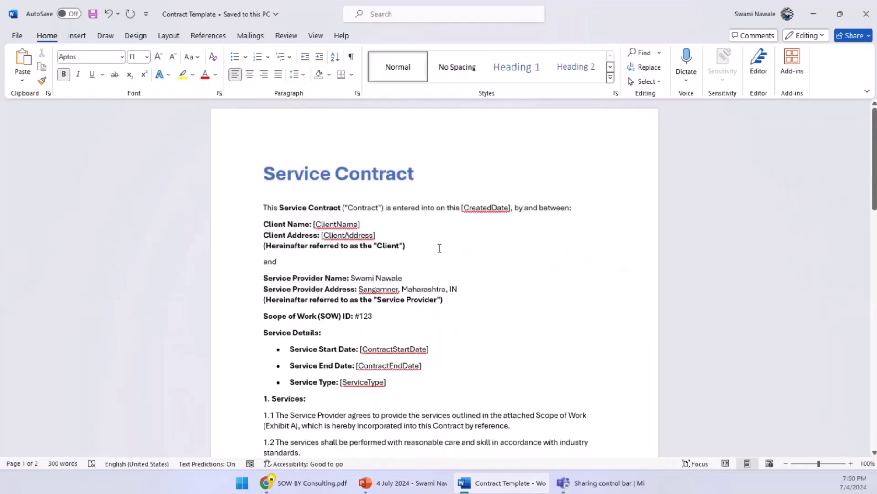
scroll(439, 248, "up", 1)
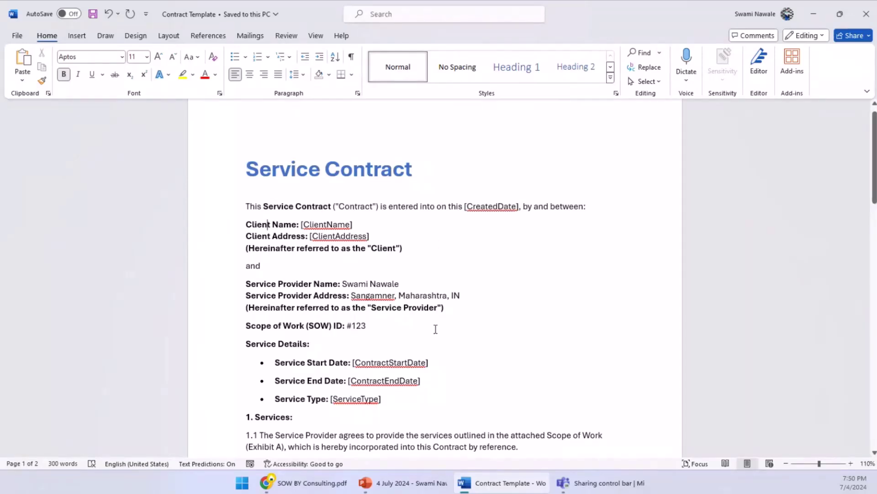
scroll(258, 178, "down", 1)
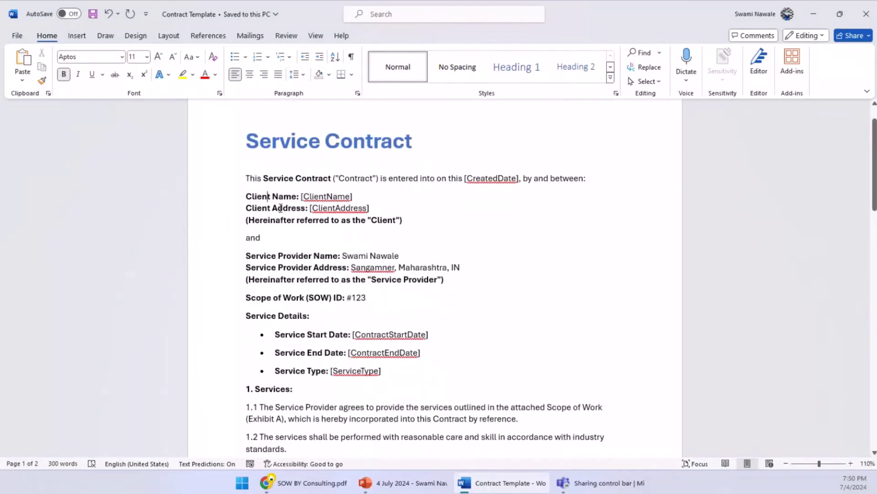
scroll(272, 264, "down", 2)
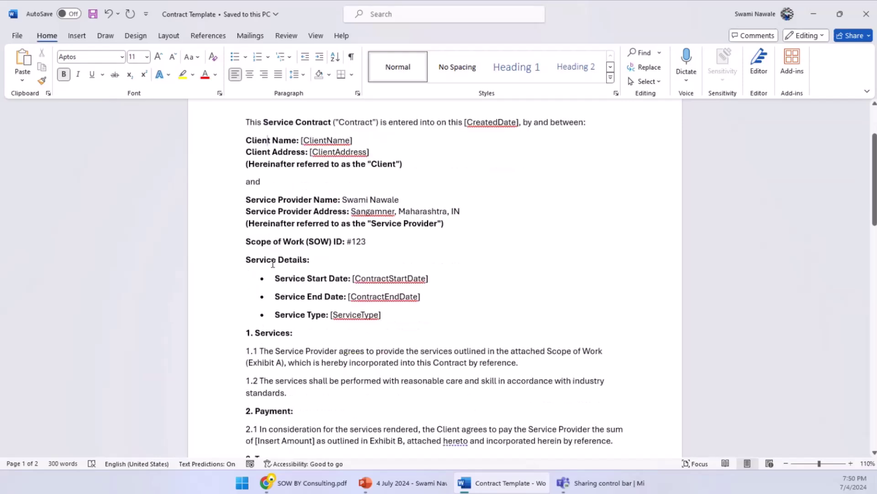
scroll(273, 265, "down", 3)
scroll(273, 265, "up", 3)
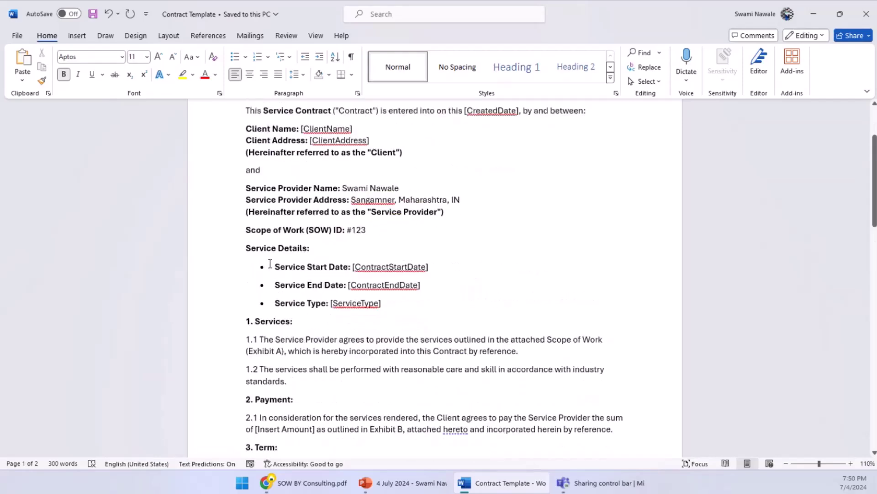
Examine the service start and end date placeholders and the services and payment clauses of the contract template
left_click_drag(277, 278, 418, 297)
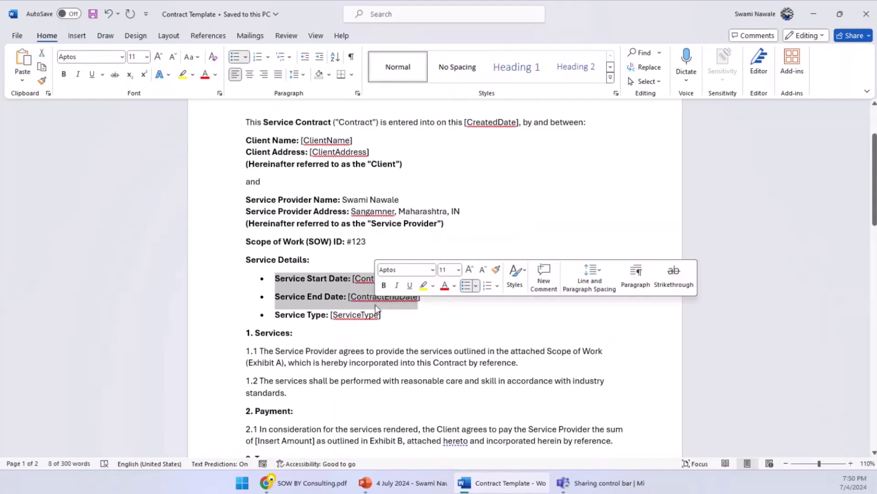
scroll(350, 248, "up", 2)
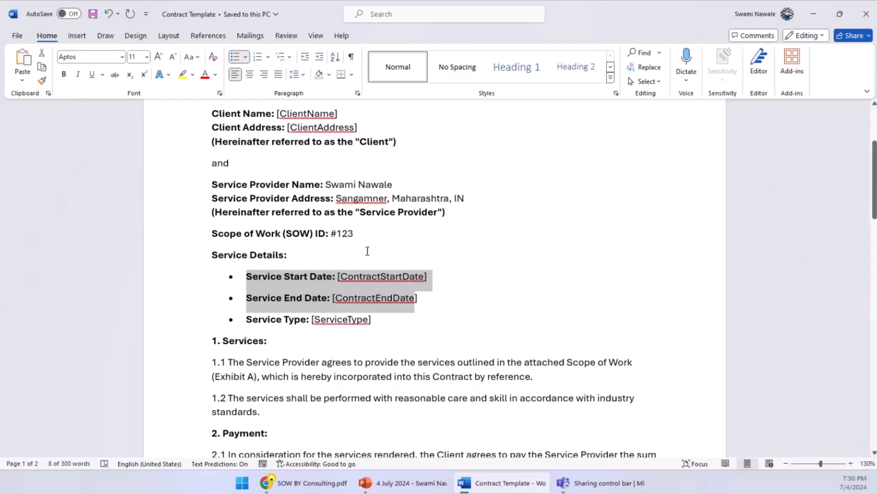
left_click(232, 170)
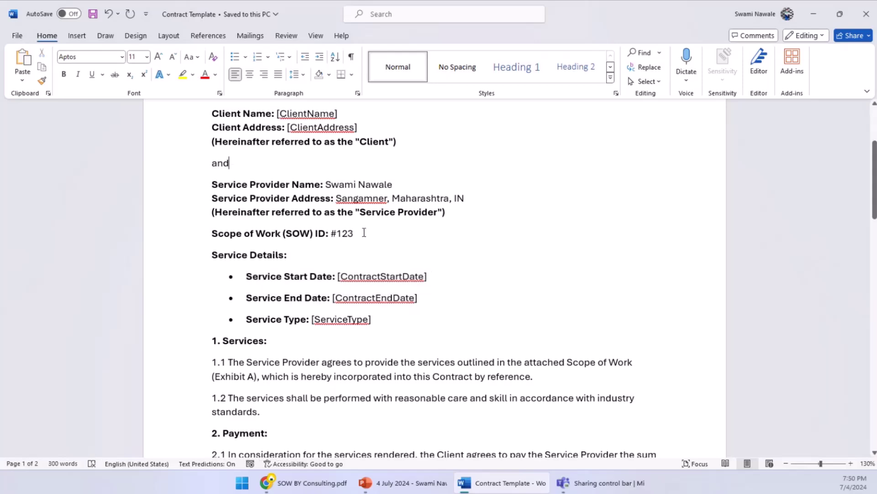
scroll(533, 277, "down", 1)
scroll(533, 277, "down", 2)
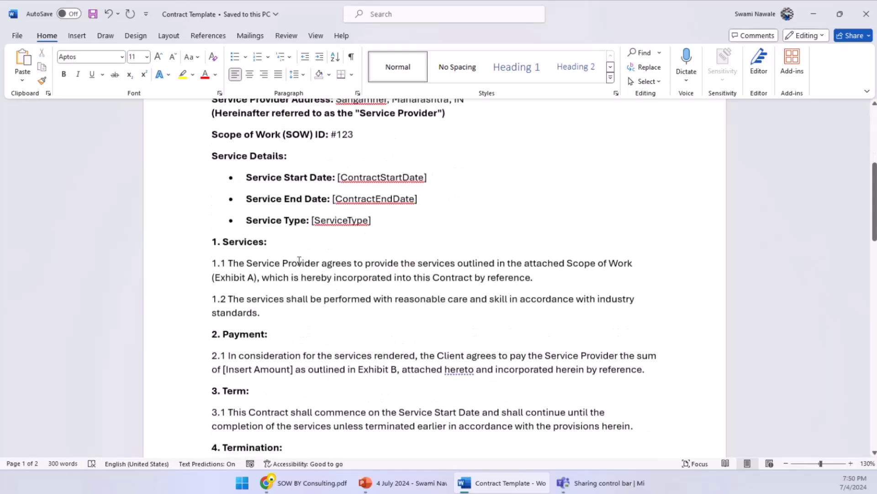
scroll(299, 260, "up", 7)
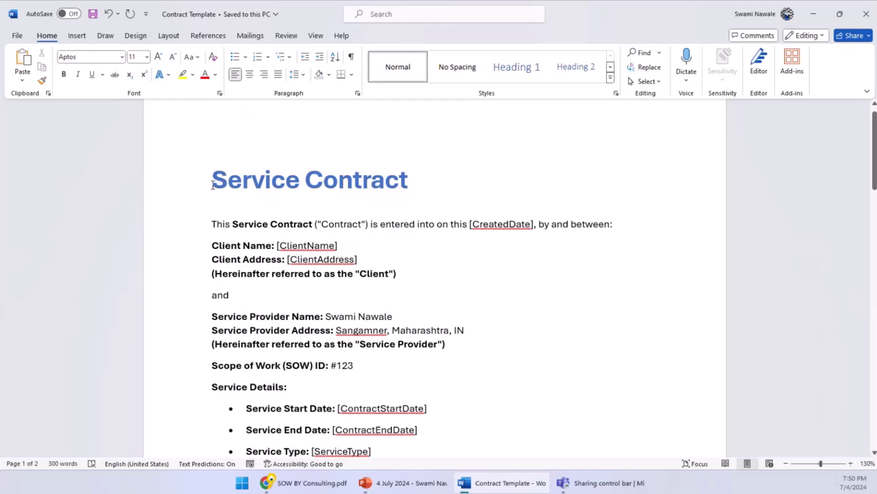
Switch to the browser and view the New Clients list on the Microsoft Syntex site at a larger zoom
left_click(337, 483)
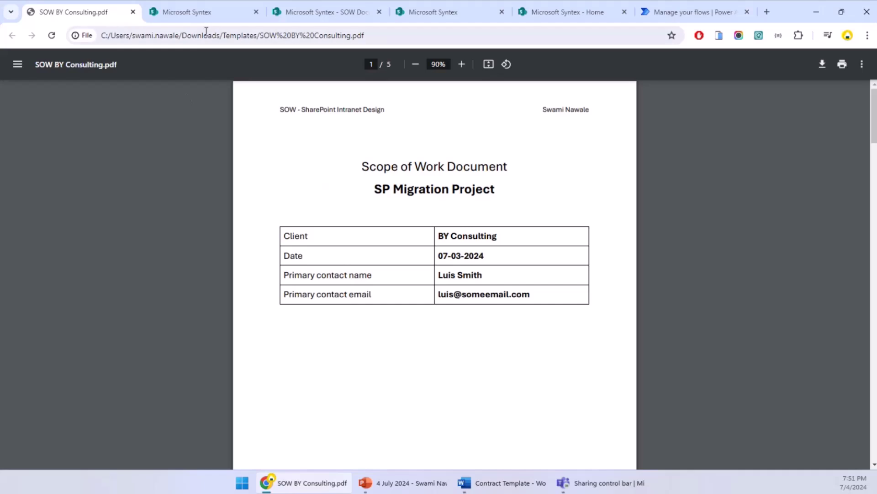
left_click(196, 12)
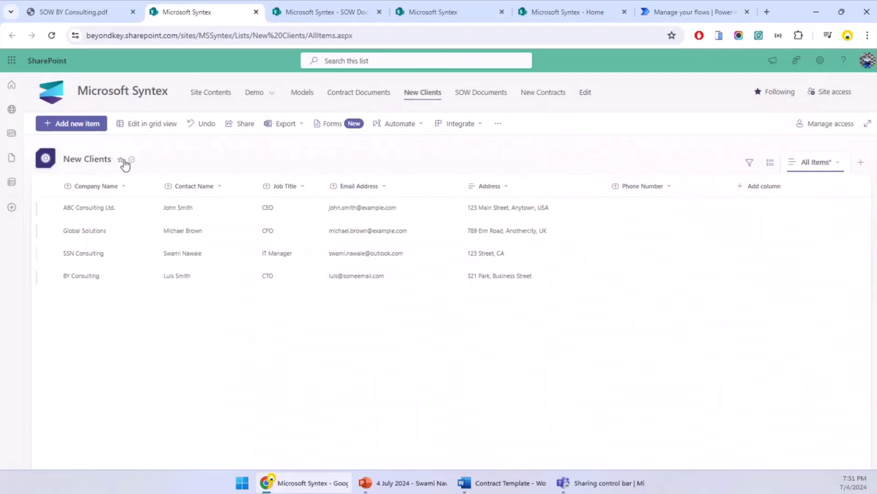
key("ctrl+plus")
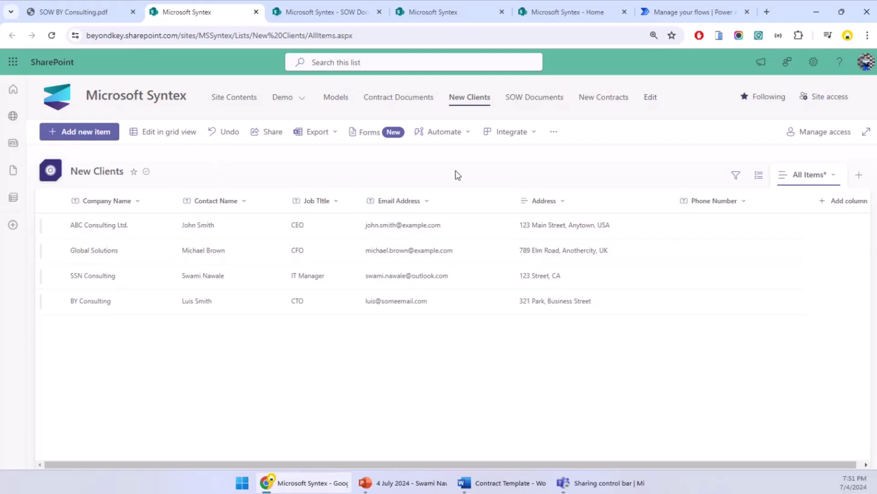
Examine the SOW Documents library and its extracted client, contact, date and processing status columns
right_click(509, 97)
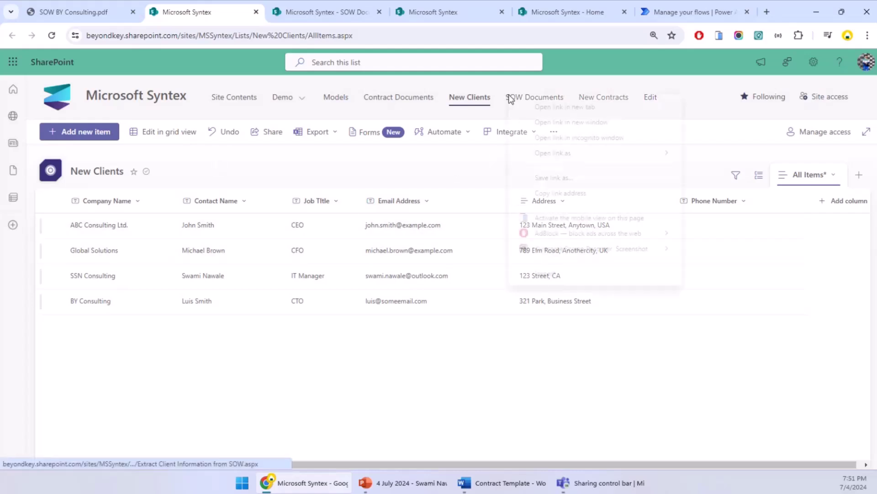
left_click(338, 11)
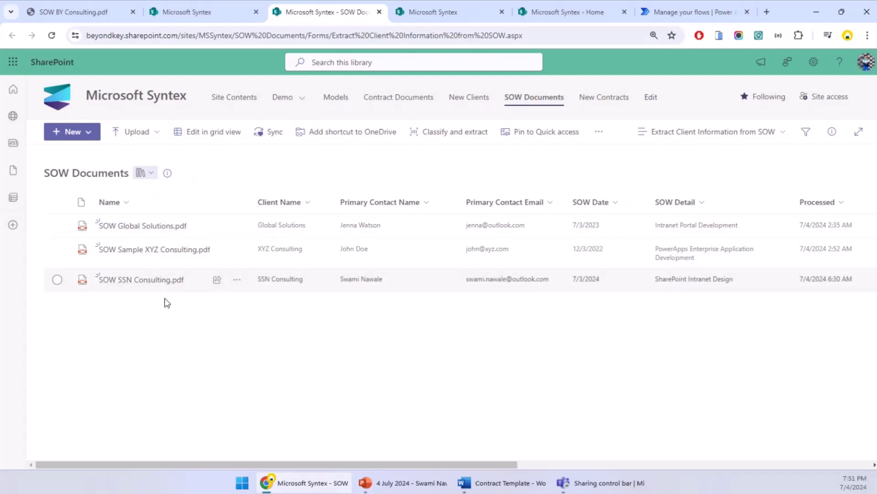
left_click_drag(381, 464, 452, 465)
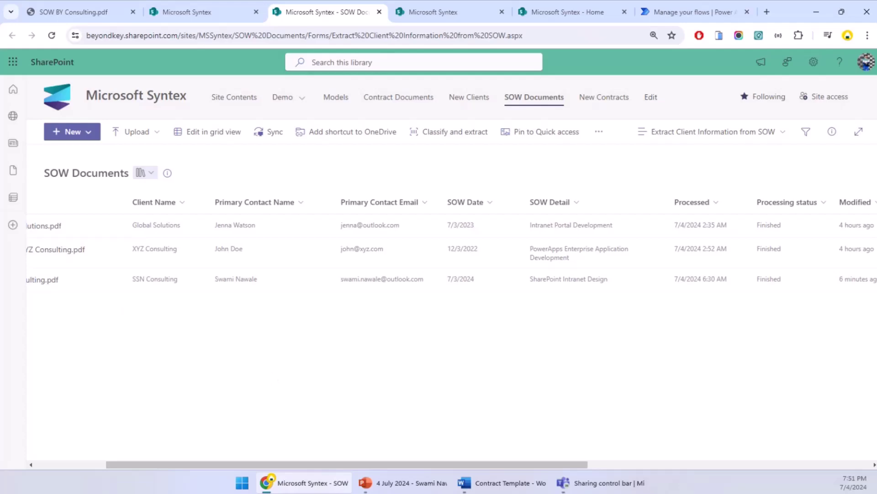
Upload SOW BY Consulting.pdf from the Templates folder in Downloads to the SOW Documents library
left_click_drag(876, 18, 529, 74)
double_click(388, 238)
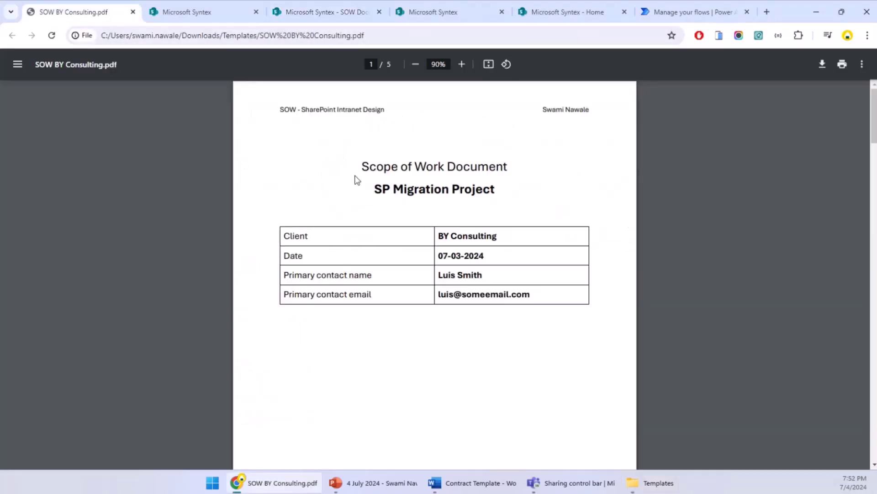
scroll(416, 260, "down", 1)
key("alt+Tab")
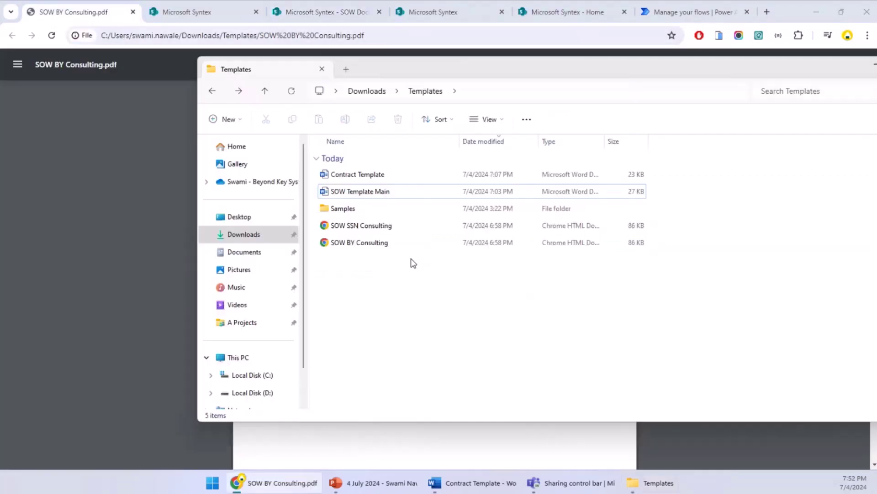
left_click(210, 13)
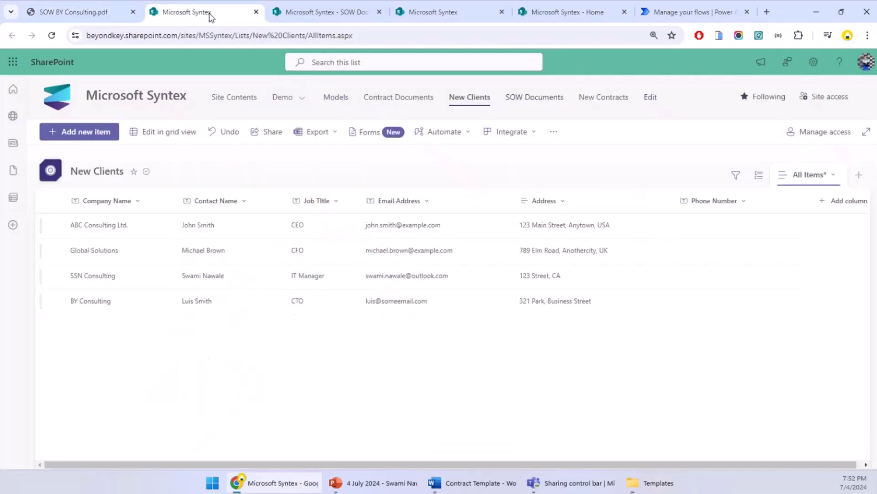
left_click(312, 11)
key("alt+Tab")
left_click_drag(325, 242, 123, 326)
left_click(122, 327)
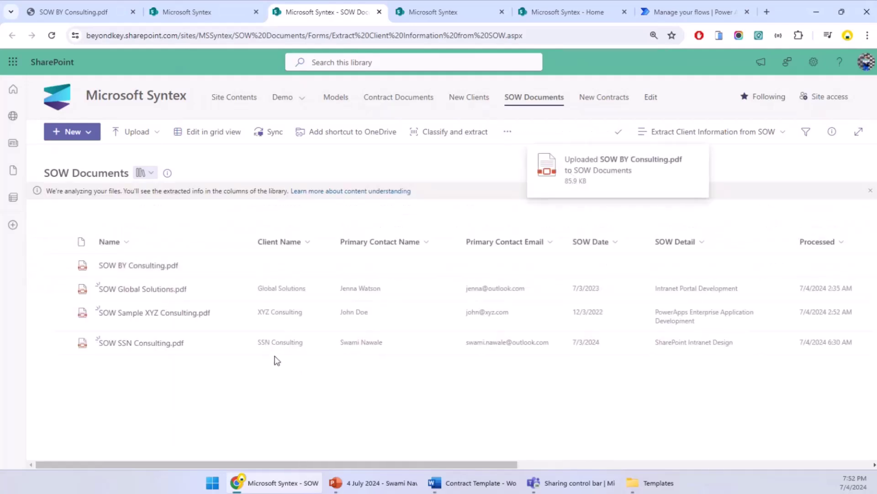
Compare the client and contact details in SOW BY Consulting.pdf with the entries in the New Clients list
left_click(183, 13)
left_click(94, 15)
left_click_drag(329, 186, 291, 181)
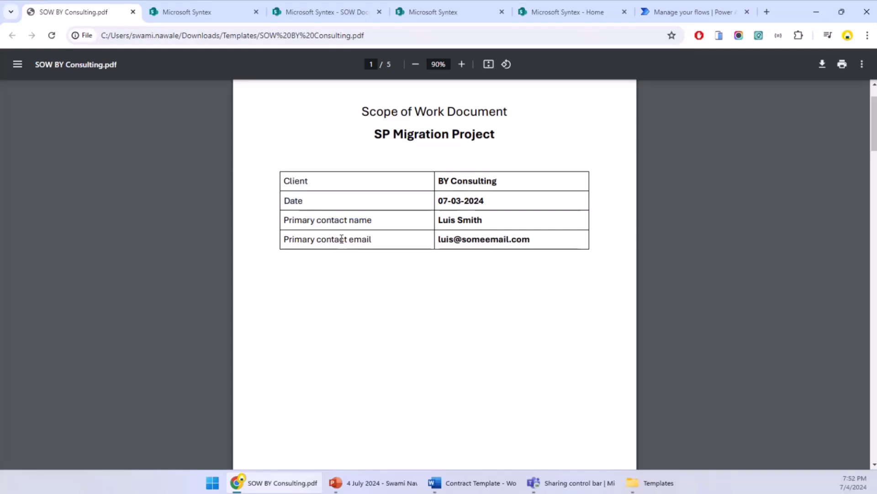
left_click(215, 14)
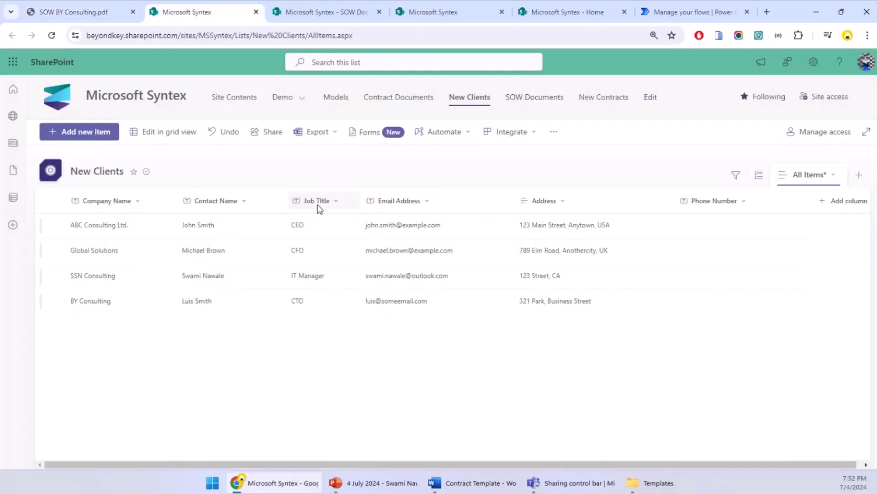
Reload the SOW Documents library to check the extracted information for SOW BY Consulting.pdf
left_click(281, 11)
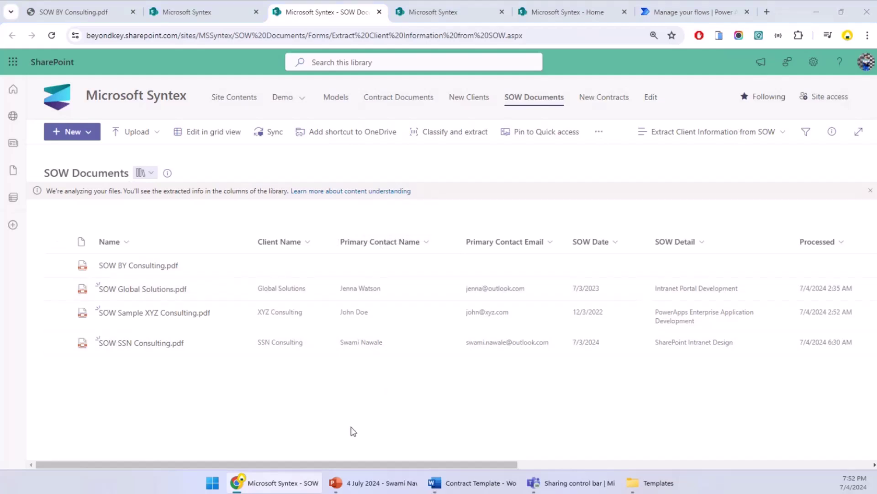
left_click_drag(358, 465, 389, 464)
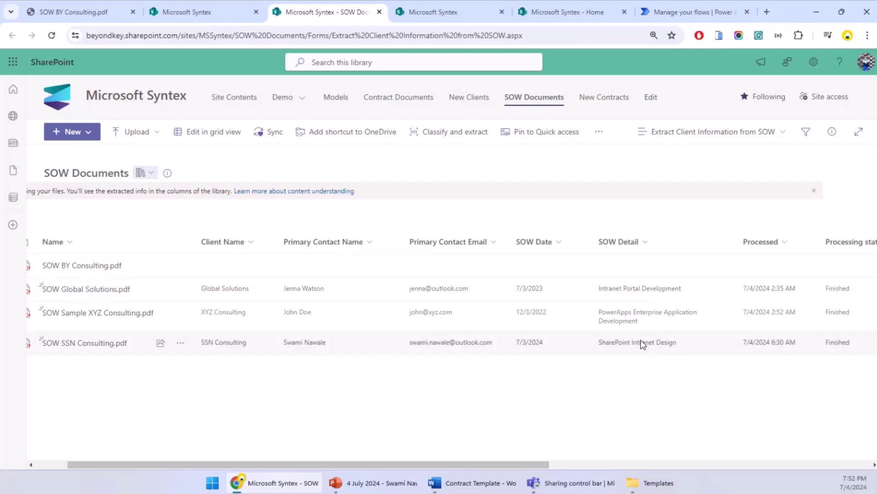
left_click(51, 39)
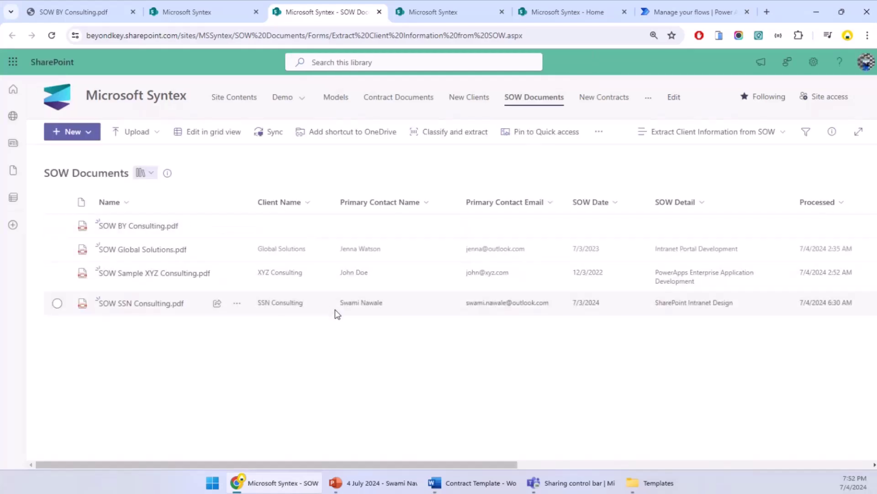
Start a new item in the New Contracts list with Global Solutions as the client name
left_click(434, 14)
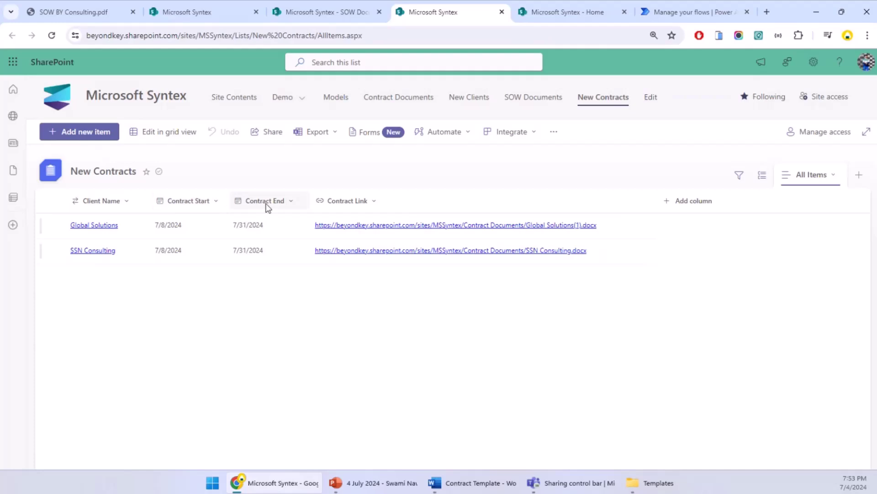
left_click(107, 137)
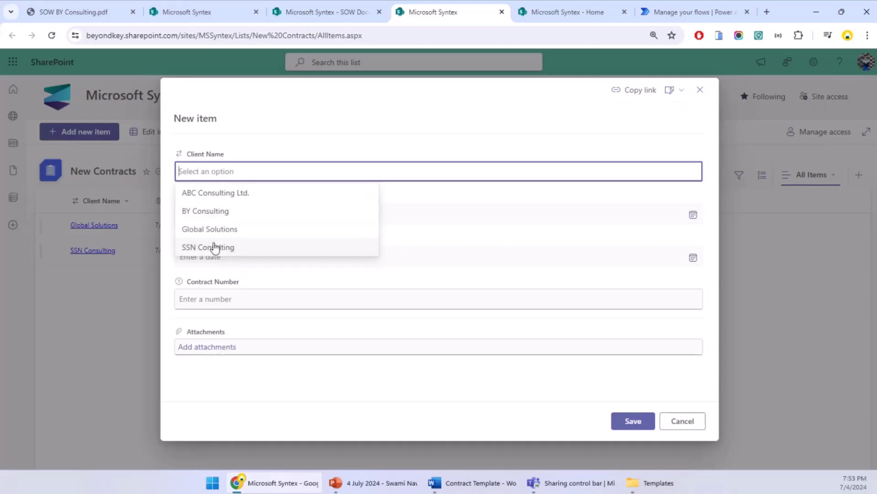
left_click(316, 8)
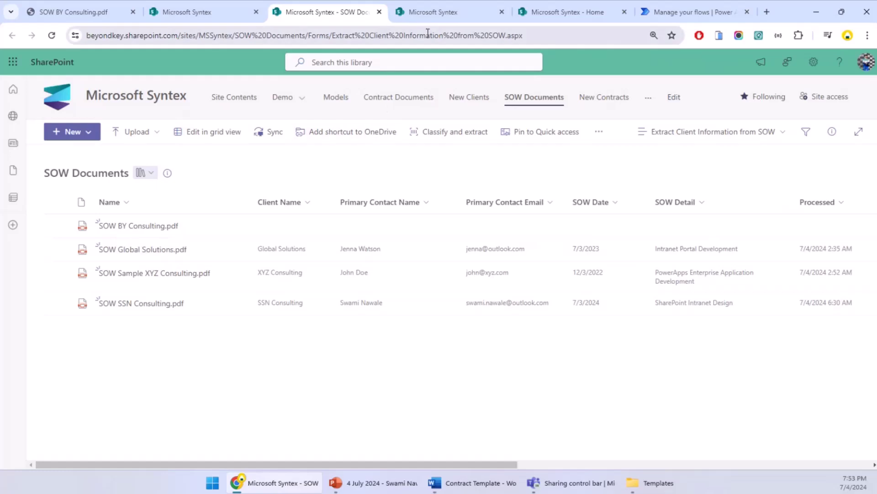
left_click(440, 19)
left_click(199, 234)
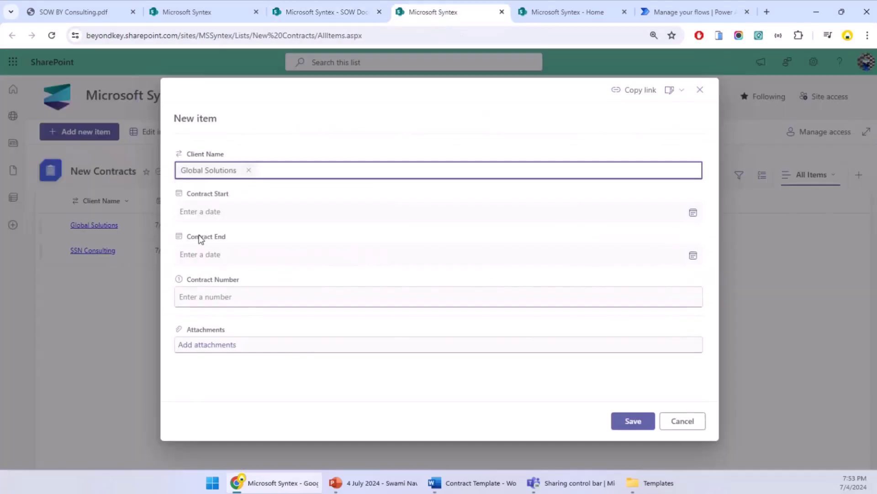
Set the Global Solutions contract's start date to 7/8/2024 and its end date to 7/31/2024
left_click(287, 212)
left_click(693, 211)
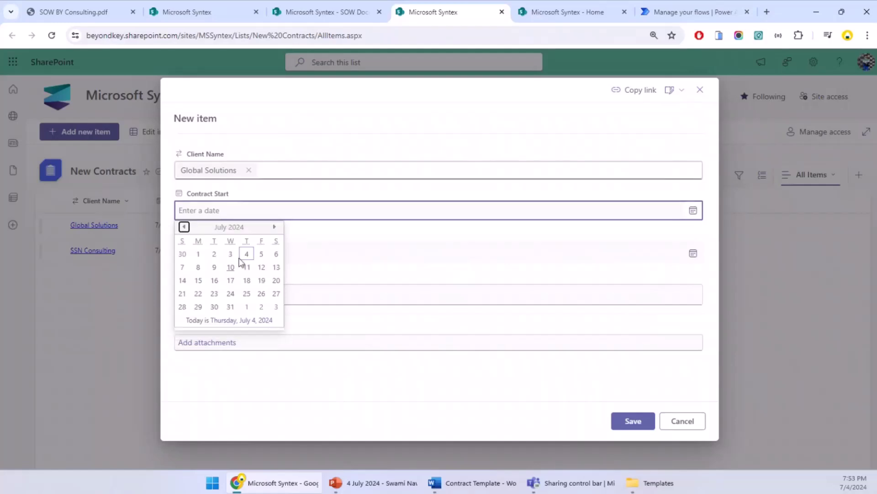
left_click(194, 265)
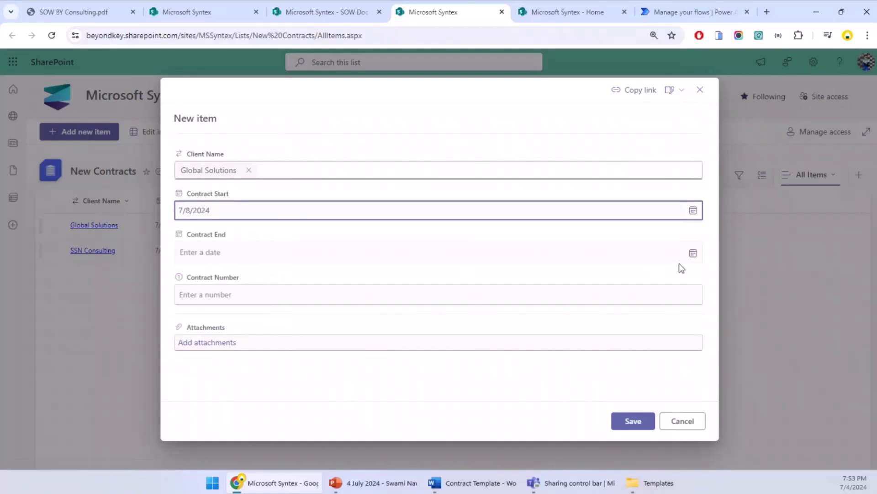
left_click(693, 253)
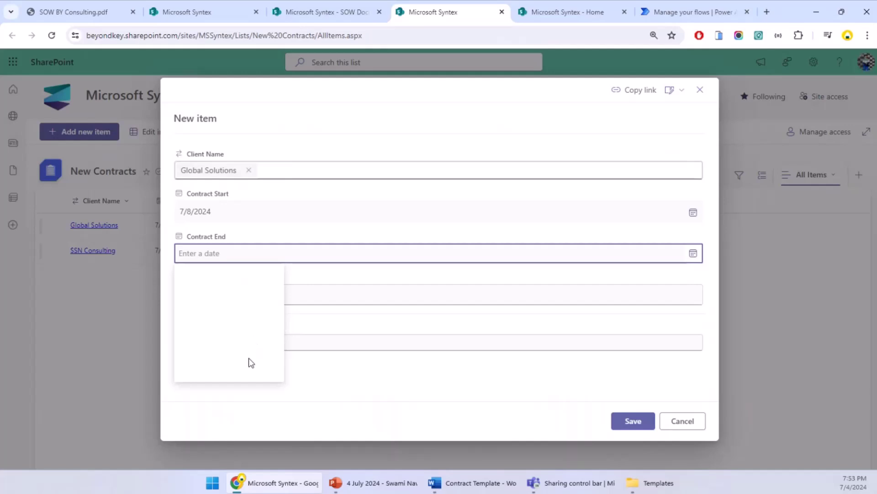
left_click(233, 355)
Enter 301 as the contract number for Global Solutions and save the item
left_click(231, 296)
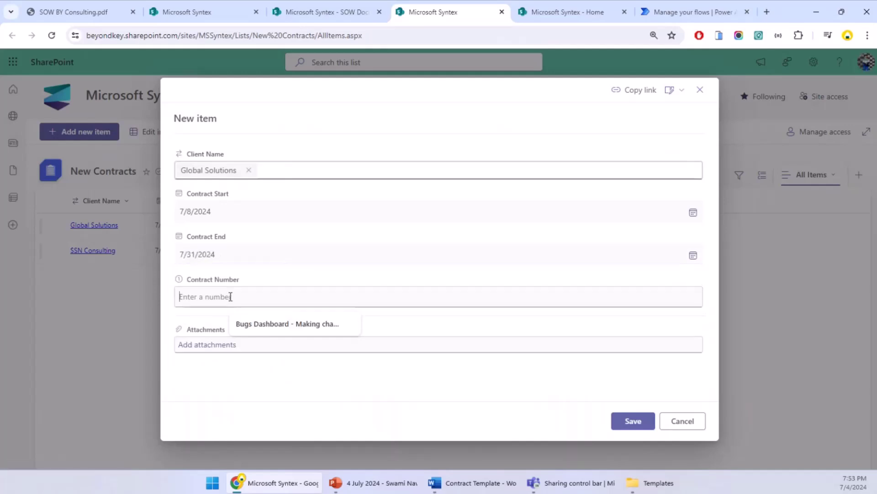
type("301")
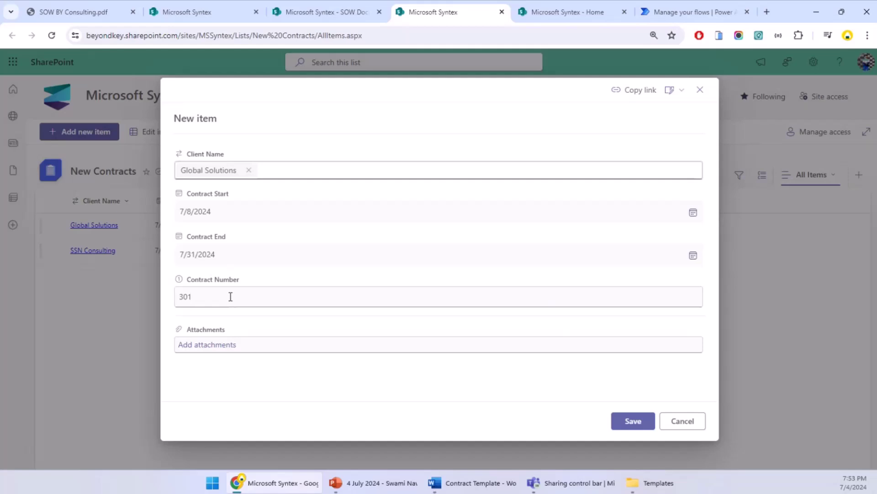
left_click(640, 420)
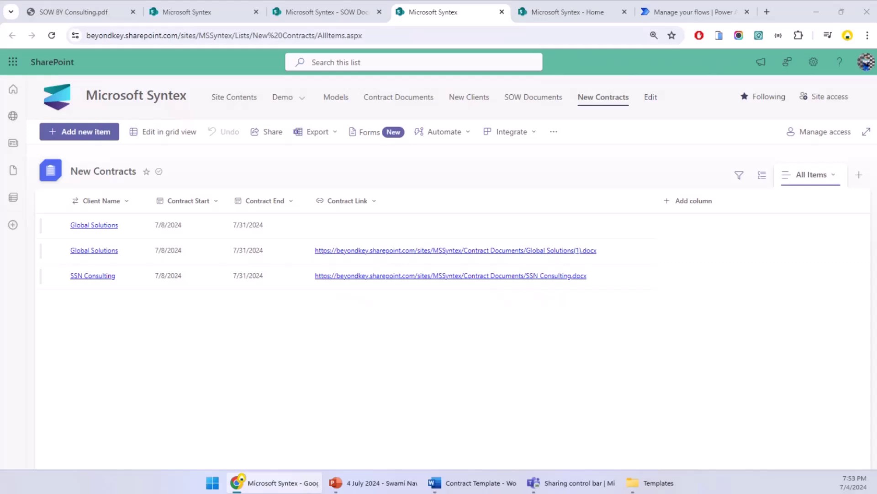
Check the extracted client details and processing status of SOW BY Consulting.pdf in the SOW Documents library
left_click(293, 16)
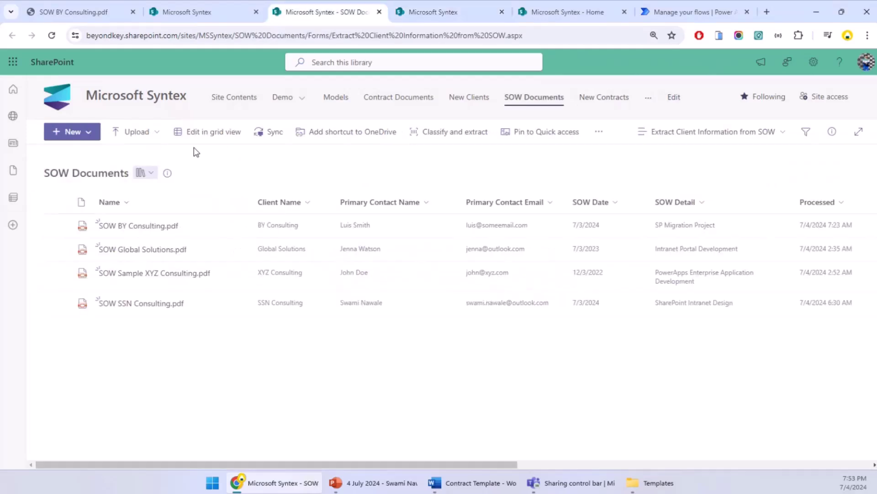
left_click_drag(431, 464, 394, 450)
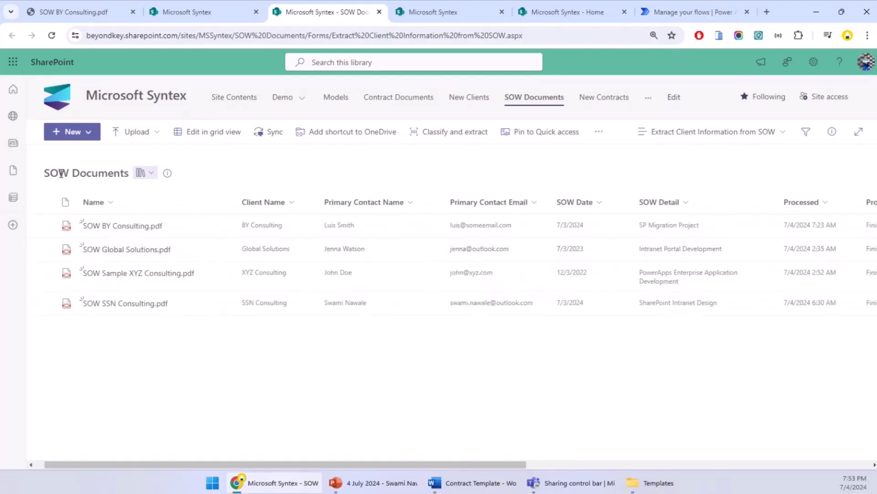
left_click(89, 235)
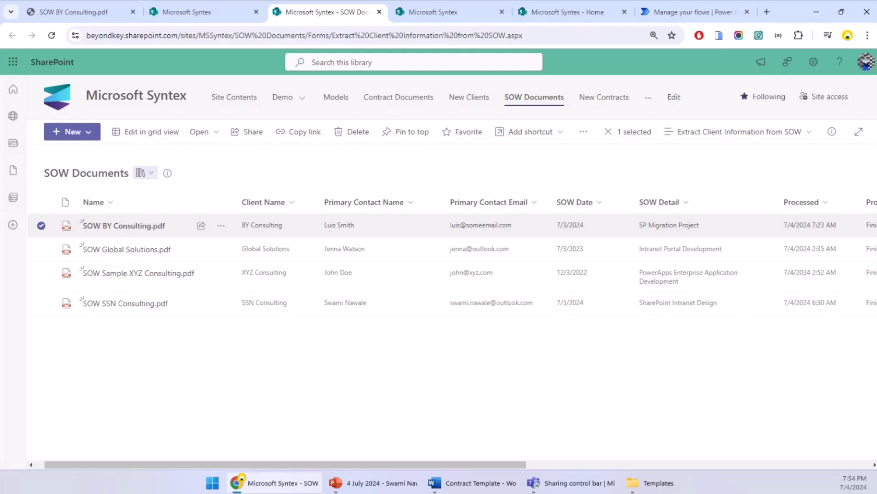
left_click_drag(480, 465, 566, 469)
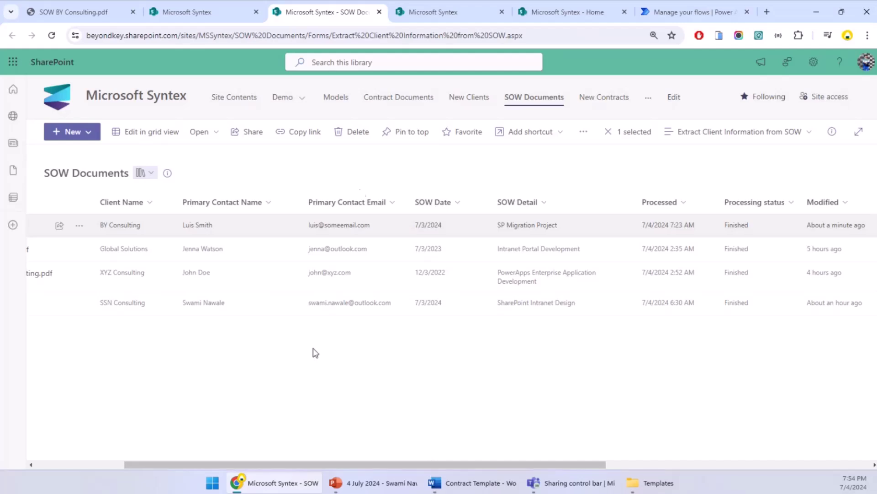
Start another item in the New Contracts list with BY Consulting as the client name
left_click(602, 103)
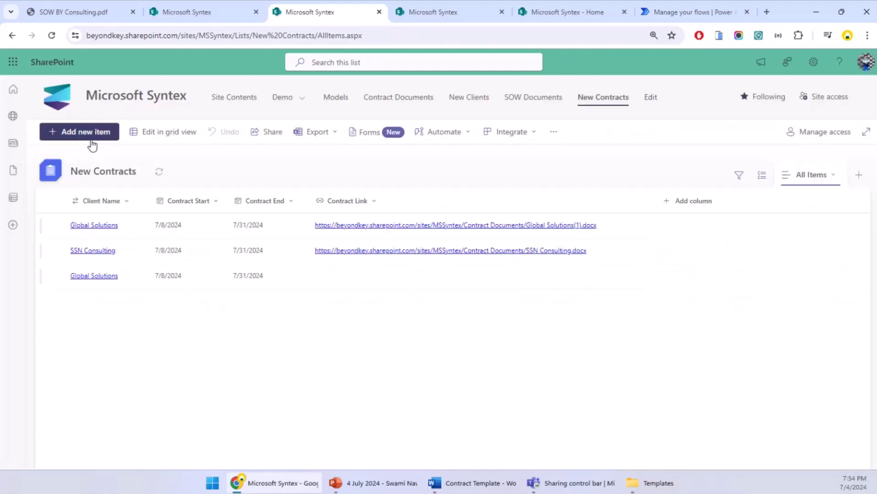
left_click(86, 131)
left_click(220, 172)
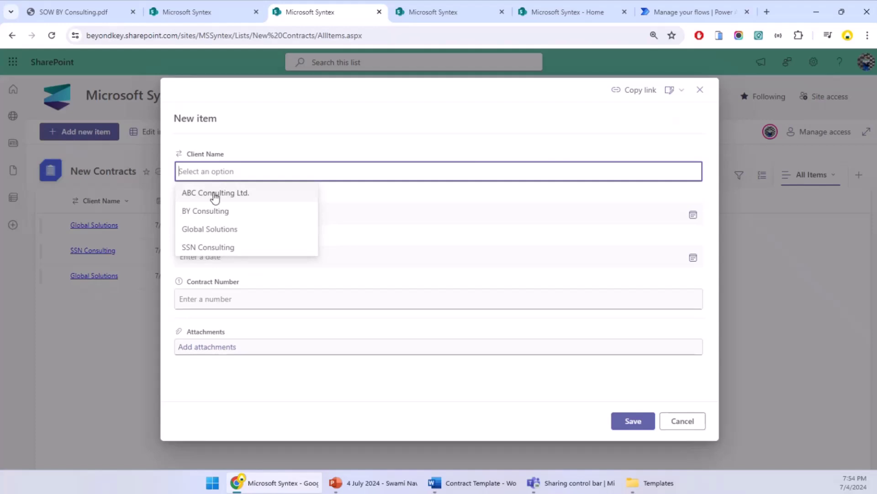
left_click(215, 212)
Set the BY Consulting contract's start date to 8/1/2024 and its end date to 7/31/2024
left_click(247, 214)
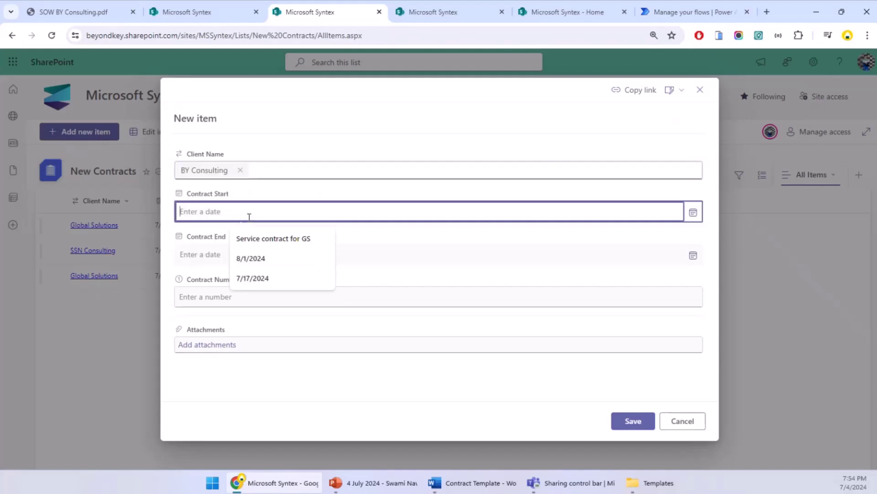
left_click(258, 260)
left_click(220, 255)
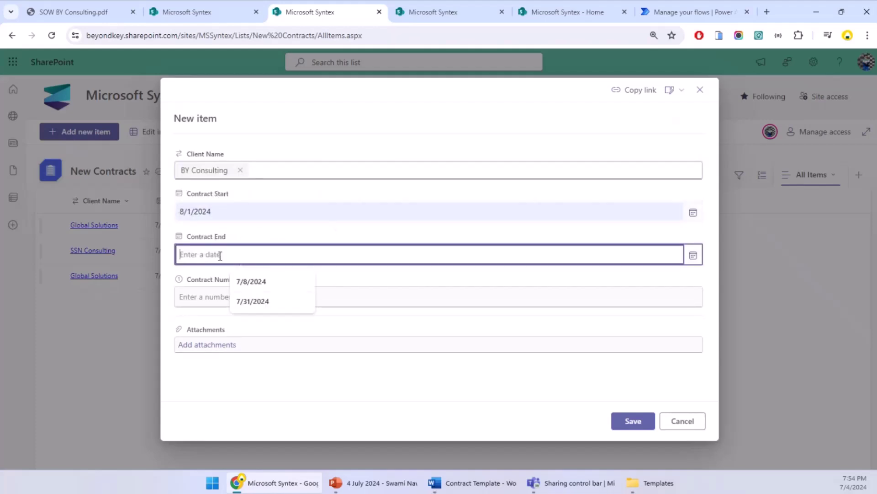
left_click(254, 302)
Enter 401 as the contract number for BY Consulting and save the item
left_click(235, 297)
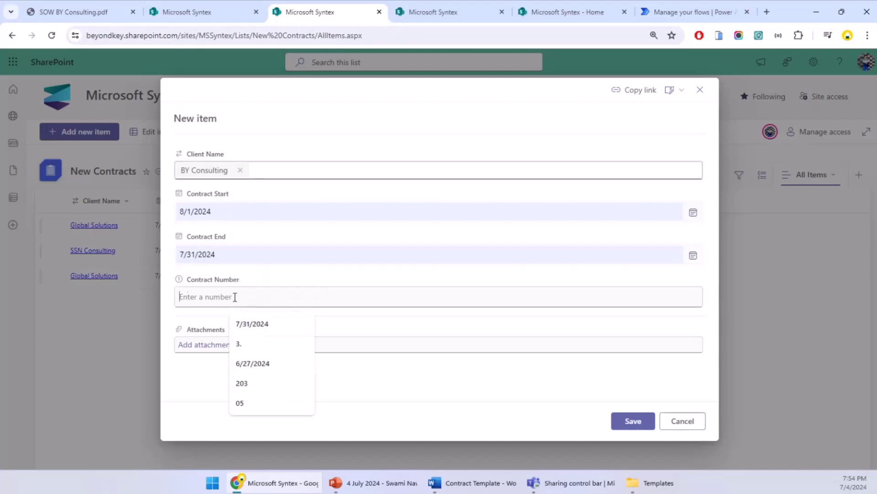
type("401")
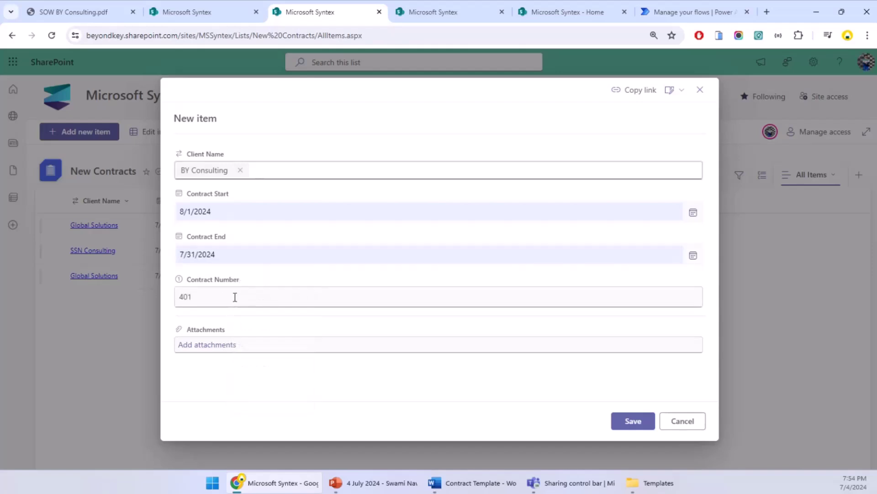
left_click(630, 421)
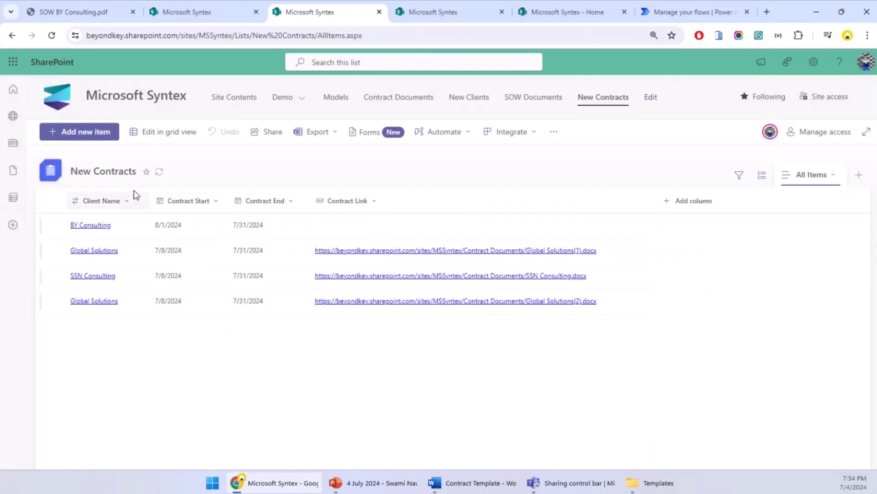
Check the New Clients list, download Global Solutions(1).docx from its link in New Contracts and open it in Word
left_click(229, 10)
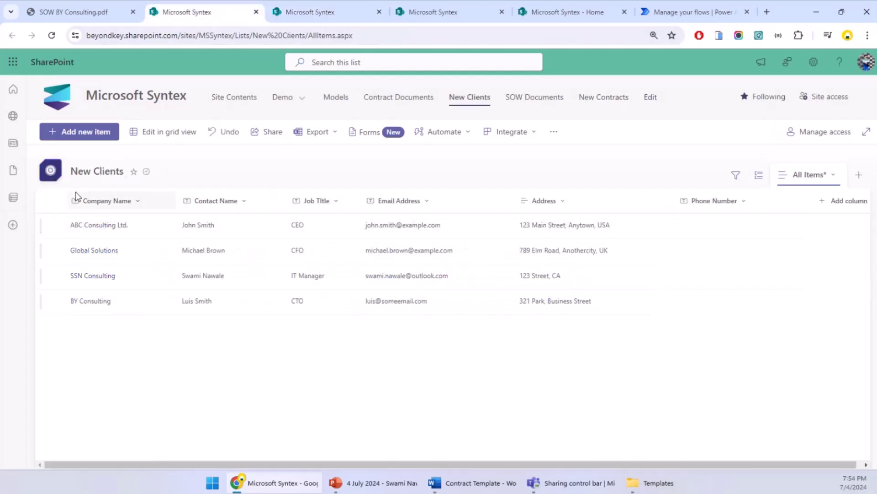
left_click(299, 12)
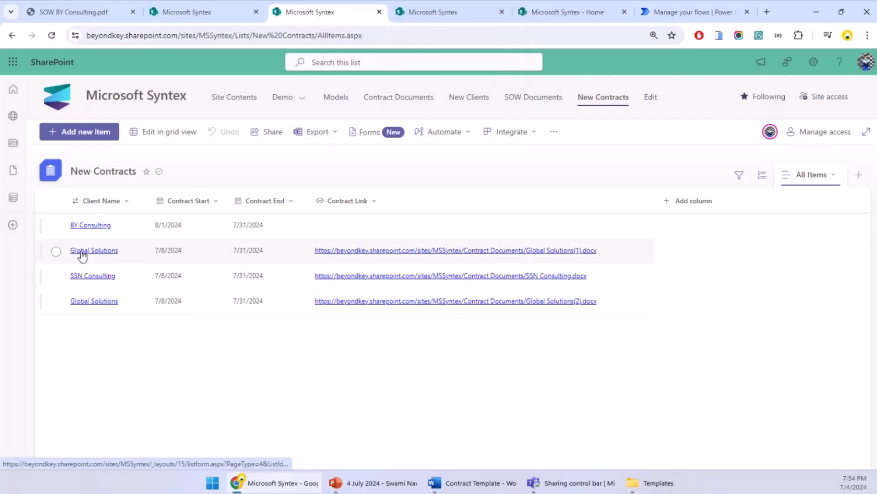
left_click(421, 256)
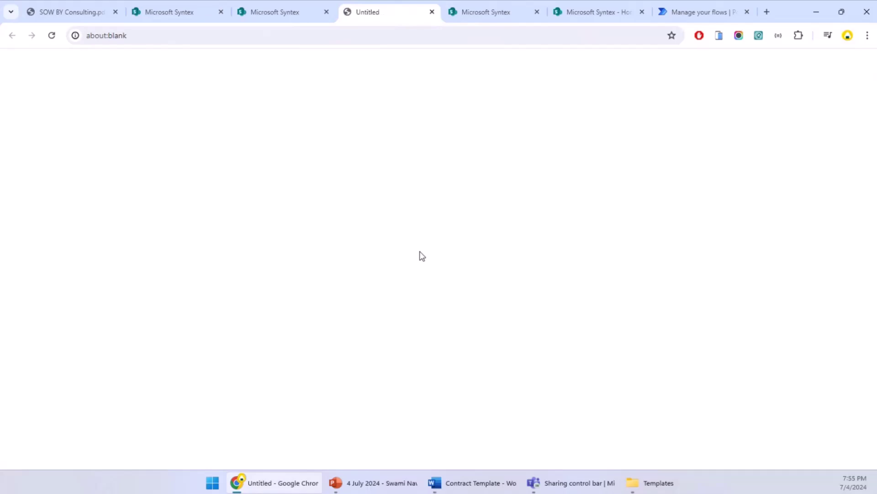
key("Return")
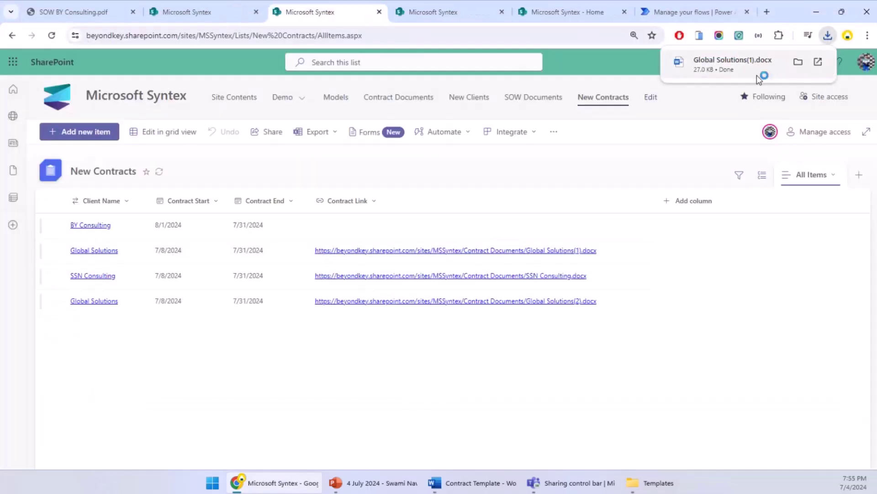
left_click(757, 74)
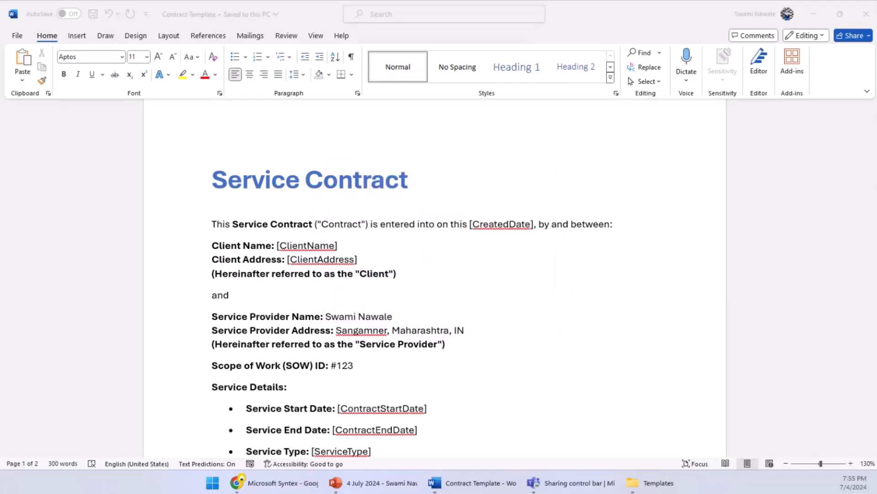
left_click_drag(875, 233, 613, 4)
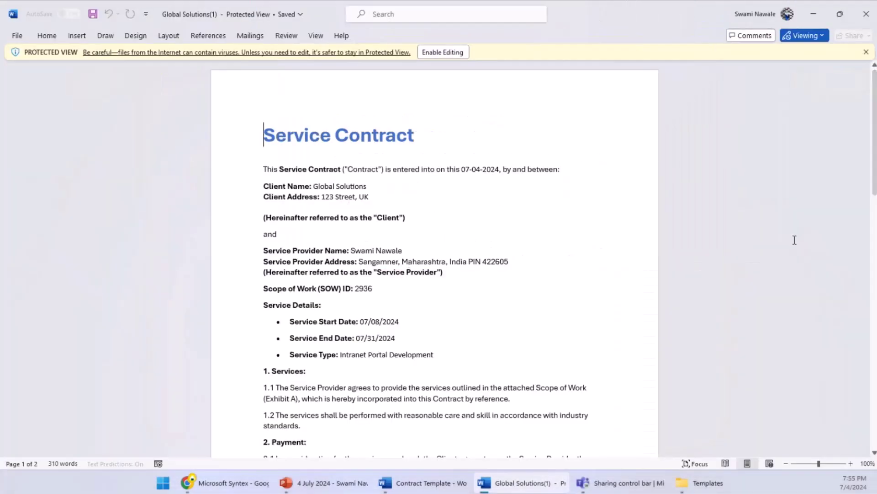
Examine the client name, client address and service provider details in the Global Solutions(1) contract
scroll(407, 164, "up", 1, "ctrl")
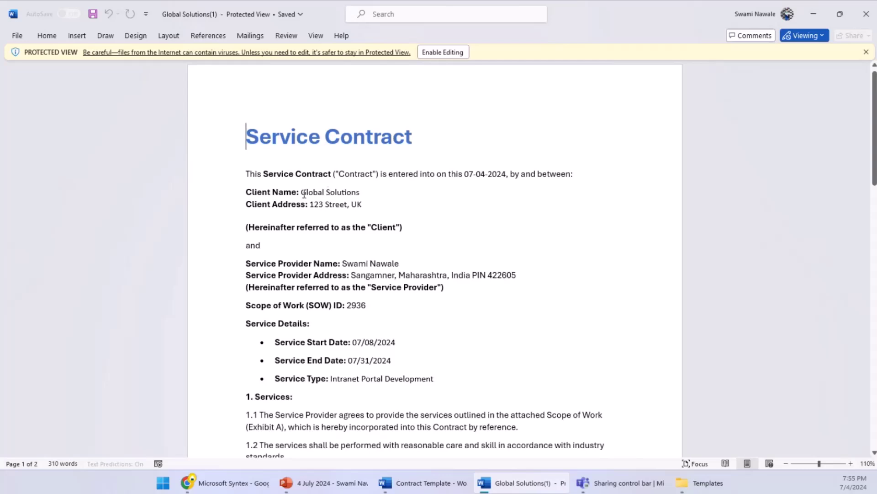
left_click_drag(302, 193, 360, 192)
left_click_drag(310, 204, 362, 205)
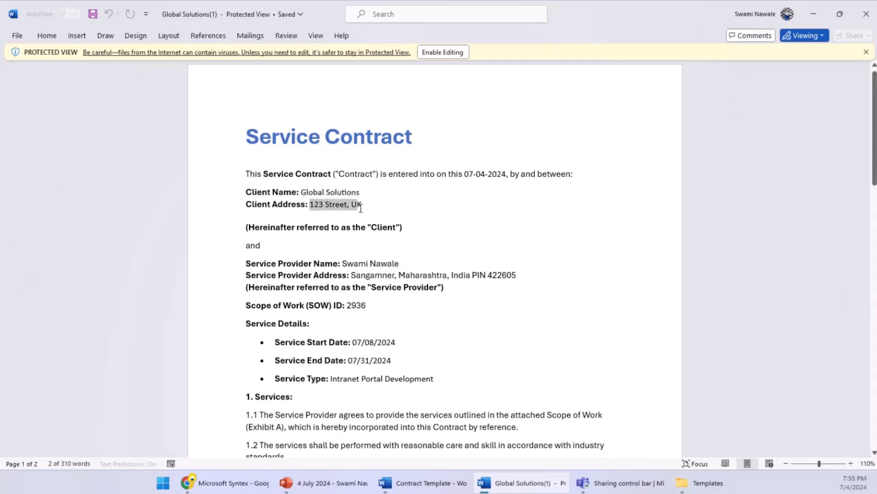
scroll(402, 265, "down", 1)
left_click_drag(245, 209, 480, 236)
scroll(471, 231, "down", 1)
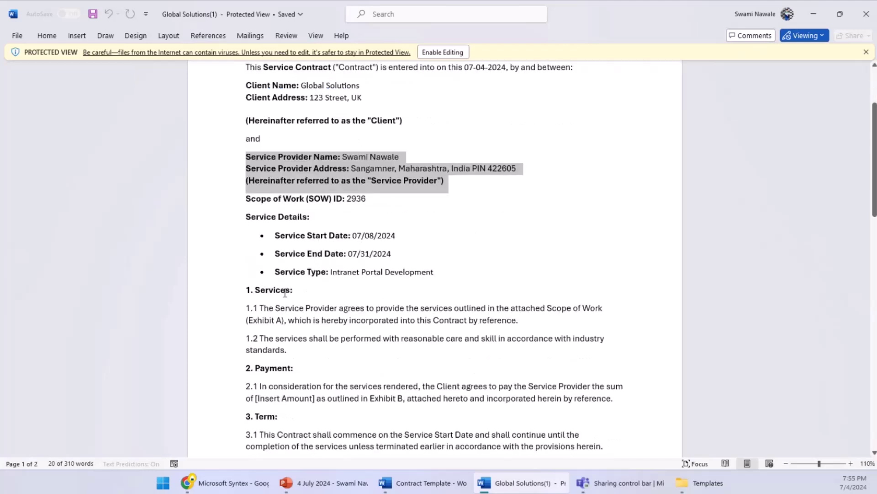
Review the service dates, service type and closing contact section of the Global Solutions(1) contract, and minimize the document
left_click_drag(368, 194, 357, 184)
left_click(357, 183)
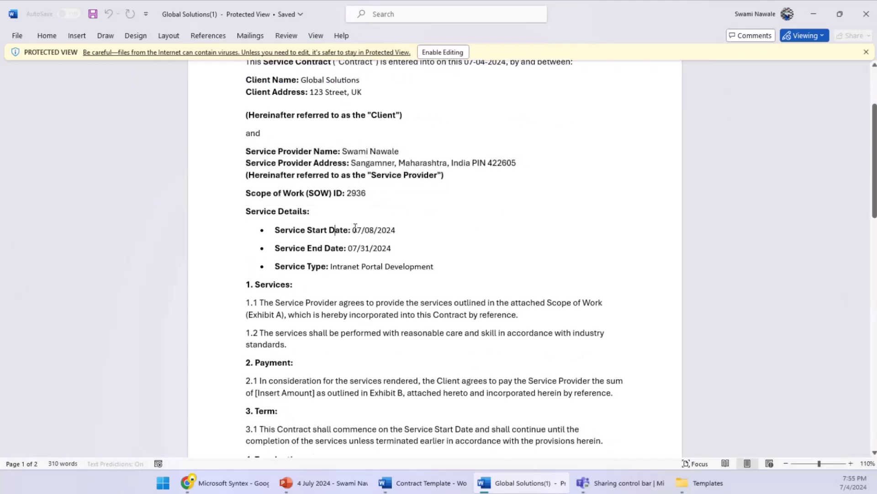
left_click_drag(353, 230, 391, 230)
left_click_drag(349, 249, 395, 254)
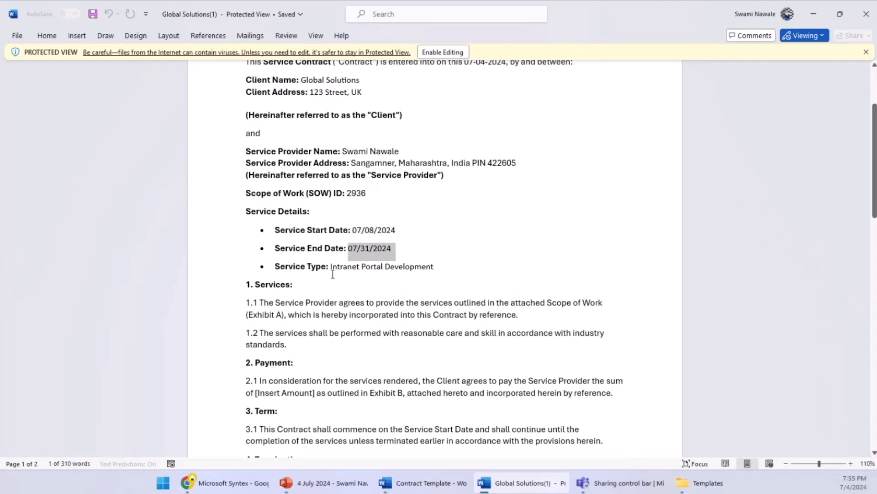
left_click_drag(329, 268, 419, 267)
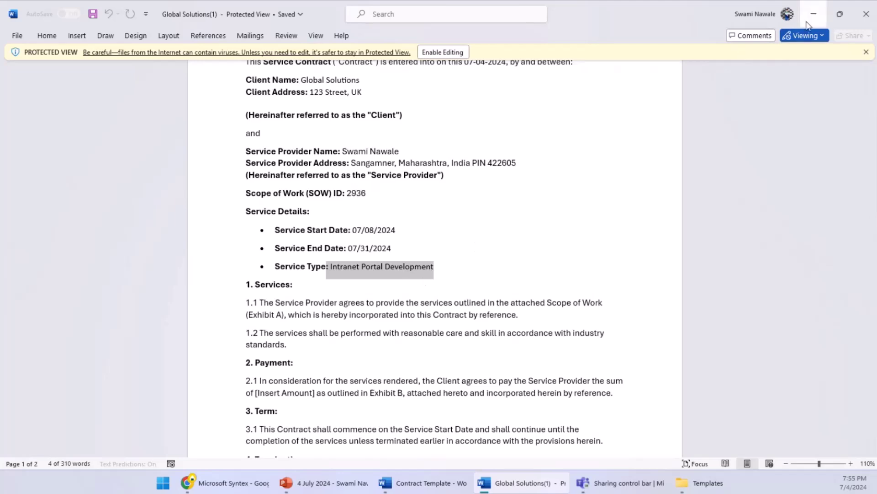
scroll(387, 370, "down", 5)
scroll(387, 370, "down", 6)
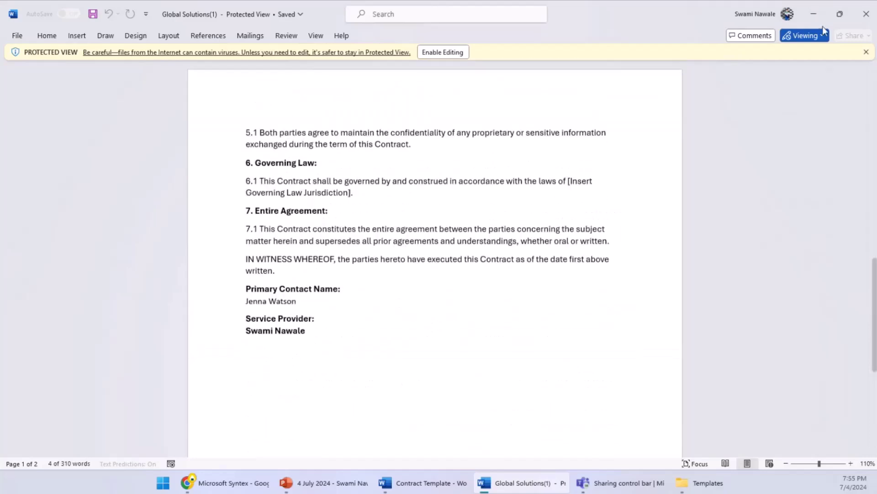
left_click(813, 14)
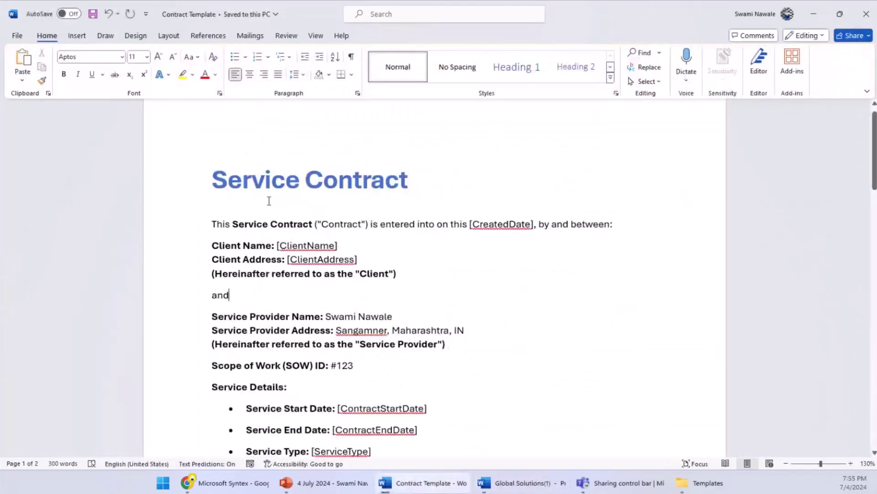
Leave the Contract Template document, refresh the New Contracts list, download BY Consulting.docx from its contract link and open it in Word
left_click_drag(213, 181, 319, 400)
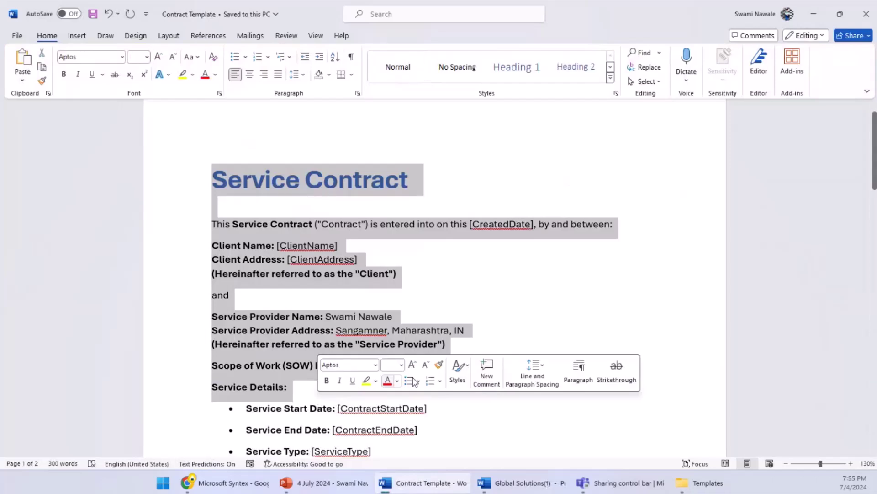
left_click(814, 14)
left_click(52, 35)
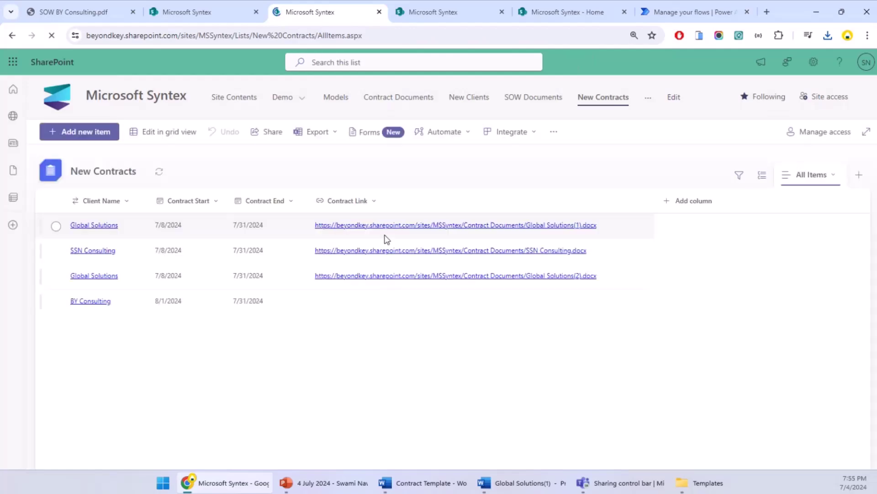
left_click(368, 311)
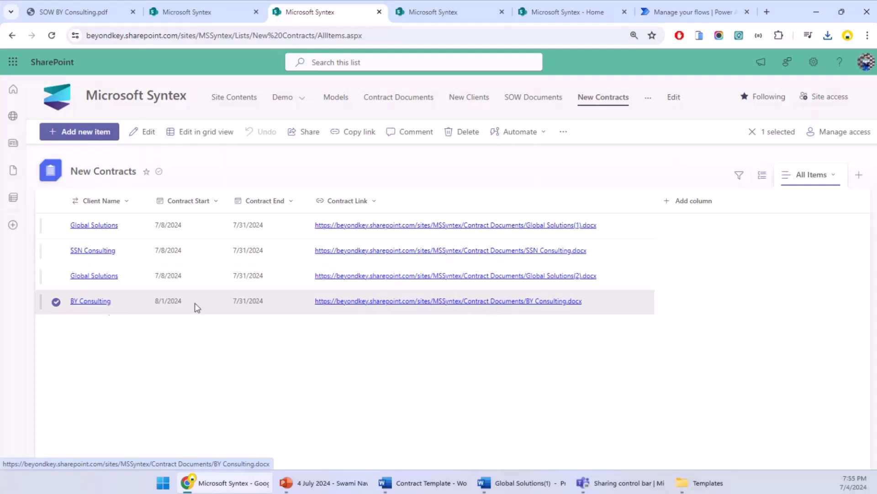
left_click(501, 303)
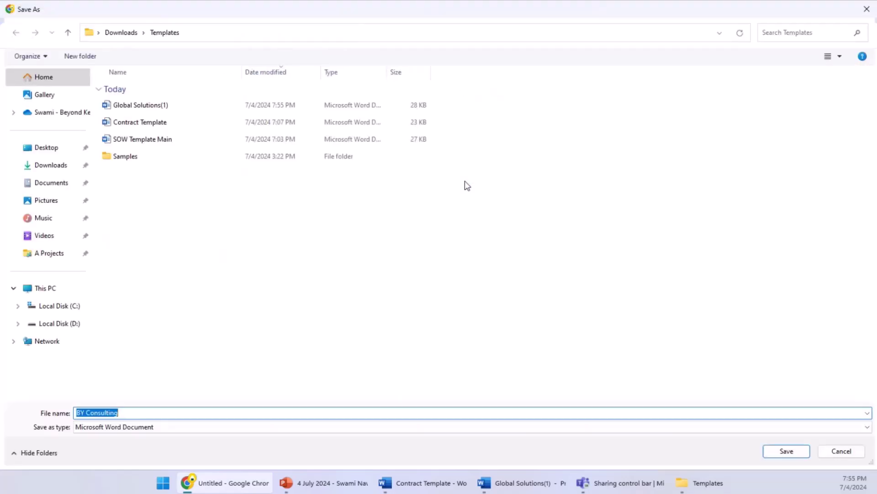
key("Return")
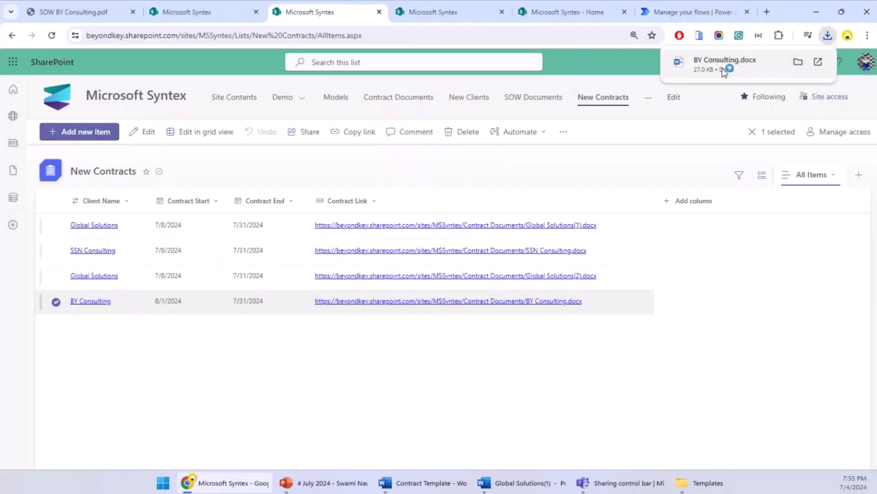
left_click(722, 68)
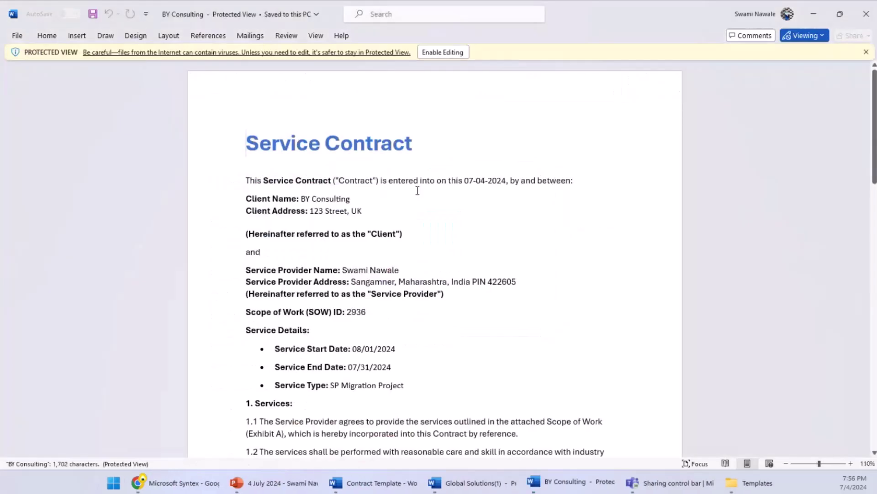
Examine the client name, service provider details, service dates and contract clauses in the BY Consulting contract
left_click(300, 198)
left_click_drag(313, 197, 358, 207)
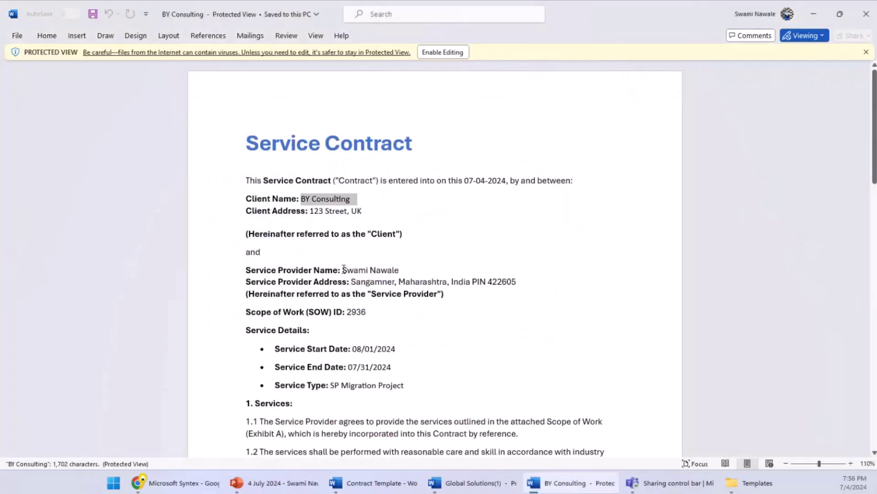
left_click_drag(343, 269, 397, 280)
left_click(293, 283)
left_click_drag(247, 271, 508, 282)
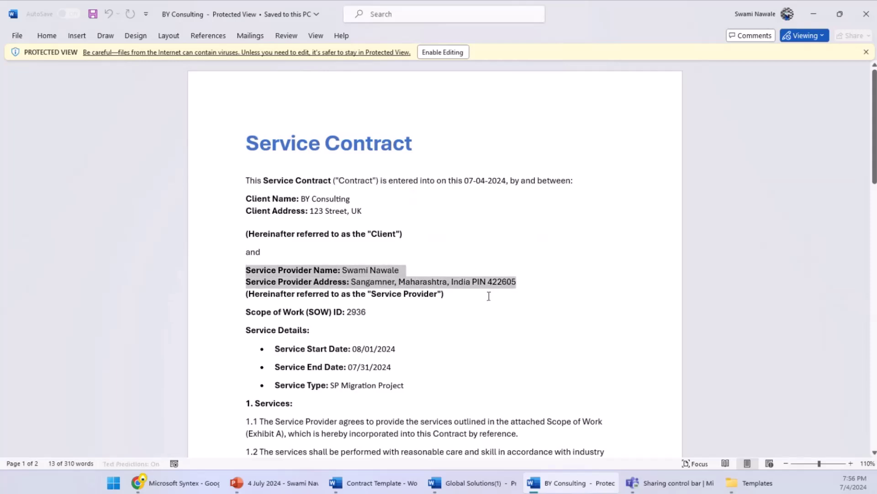
scroll(480, 298, "down", 2)
double_click(372, 264)
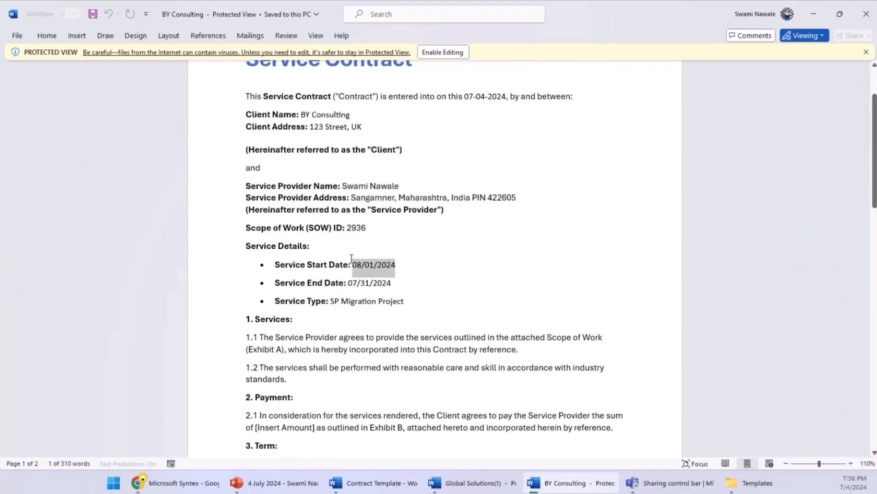
scroll(352, 258, "down", 2)
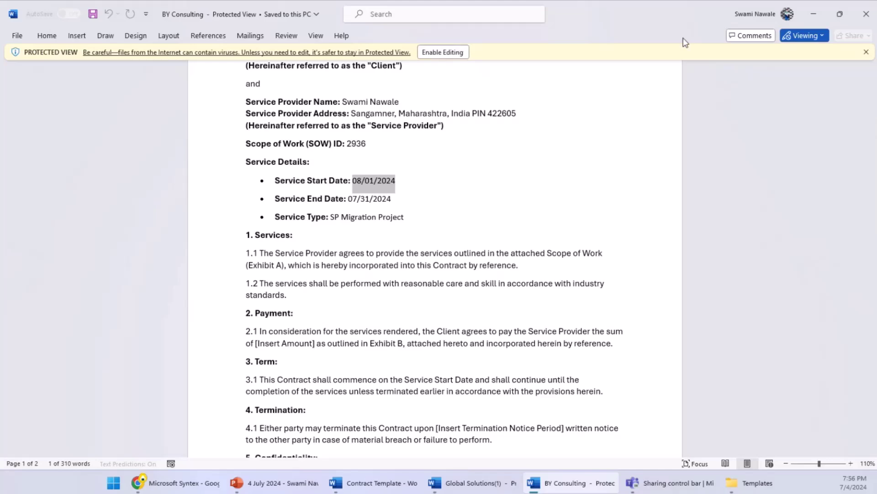
Minimize the BY Consulting and Contract Template documents and open the Contract Library - Test library in SharePoint
left_click(813, 20)
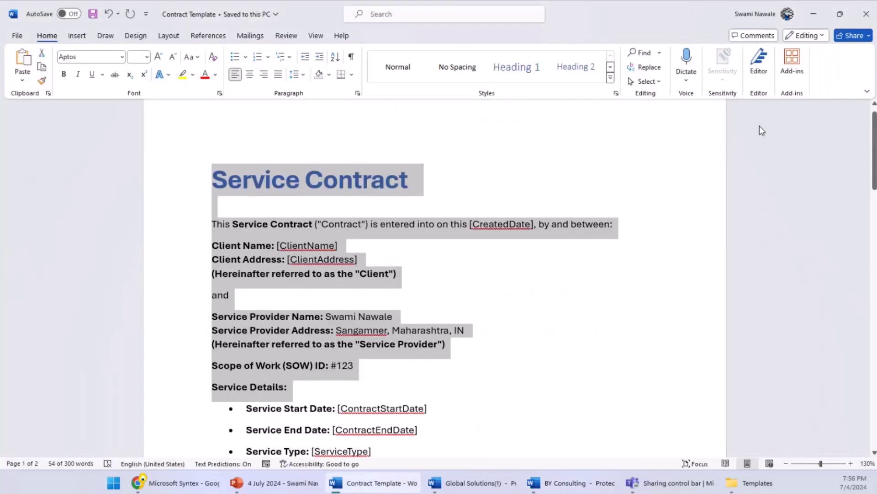
left_click(813, 20)
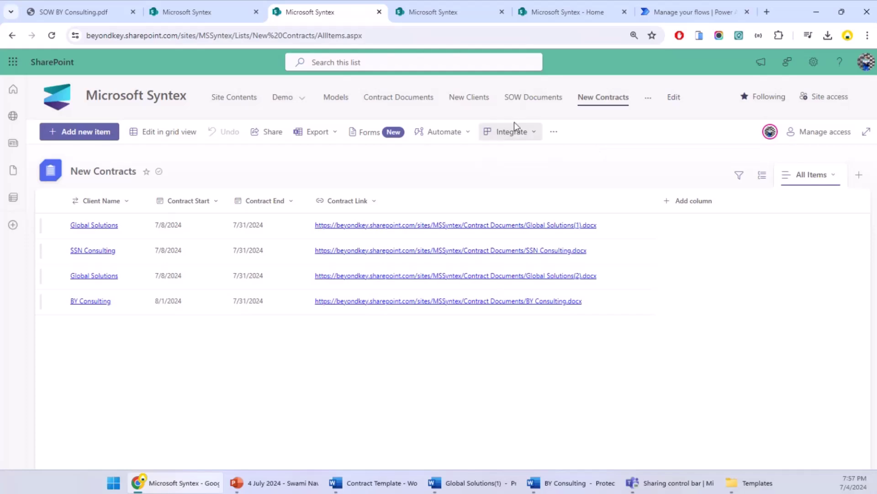
left_click(648, 99)
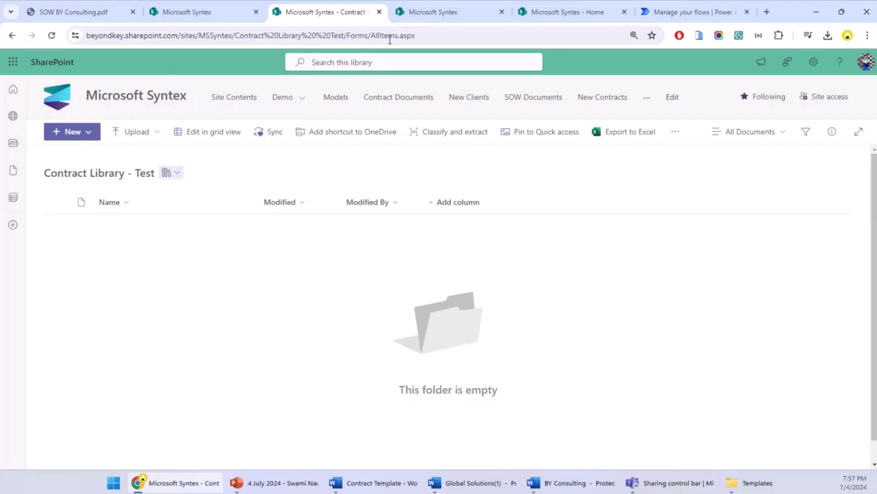
left_click(86, 131)
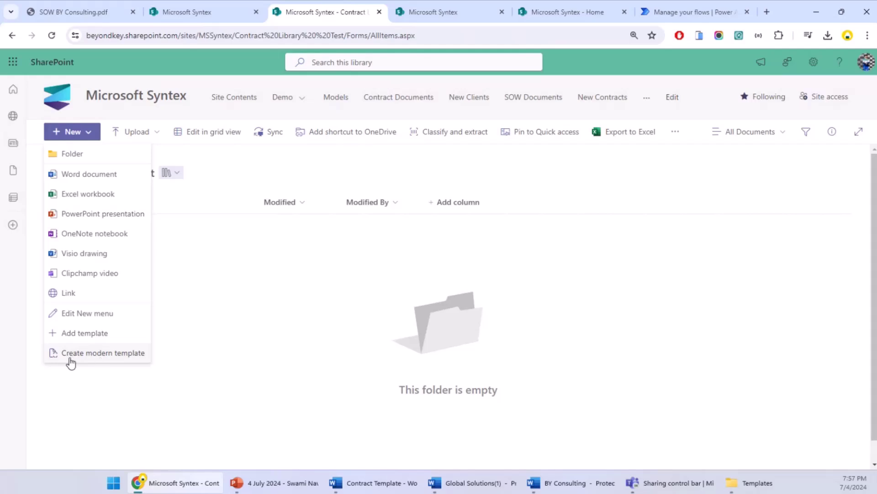
left_click(114, 357)
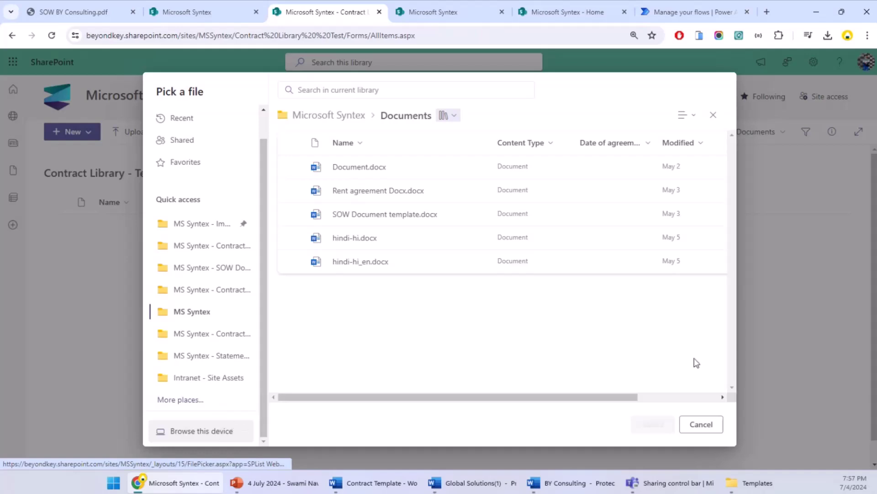
left_click(217, 440)
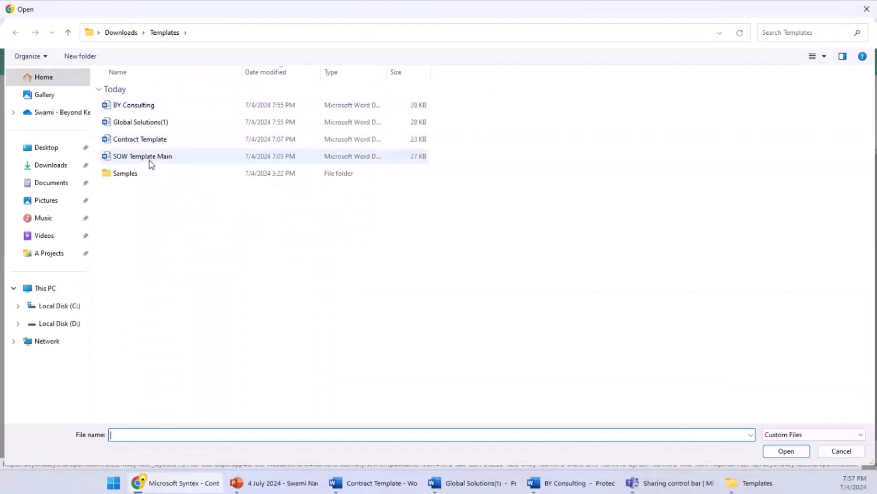
left_click(150, 161)
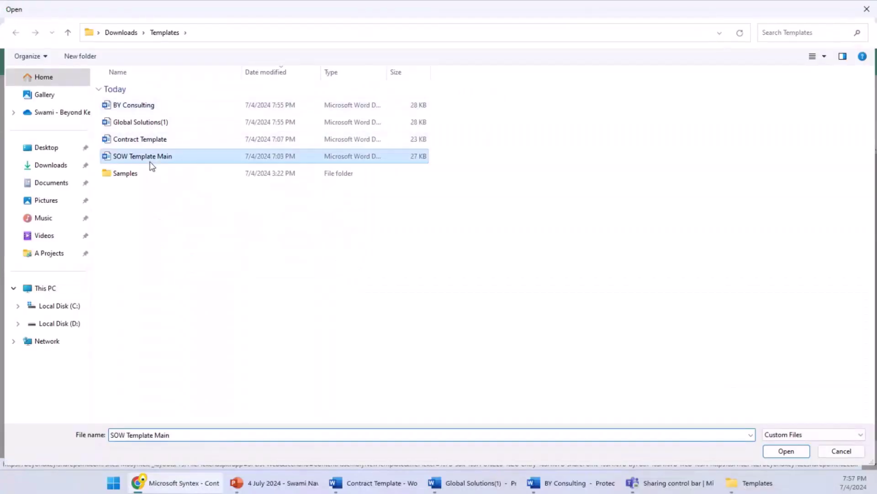
double_click(151, 161)
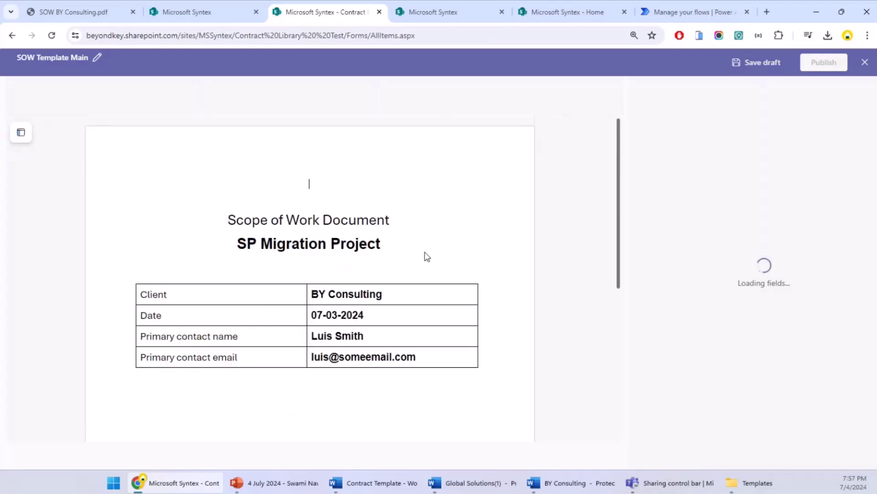
scroll(425, 255, "down", 1)
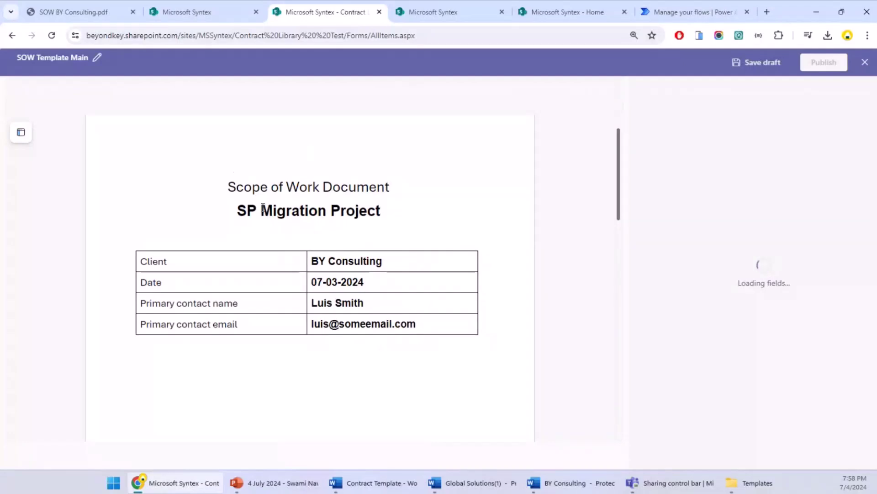
scroll(266, 215, "down", 1)
left_click(864, 62)
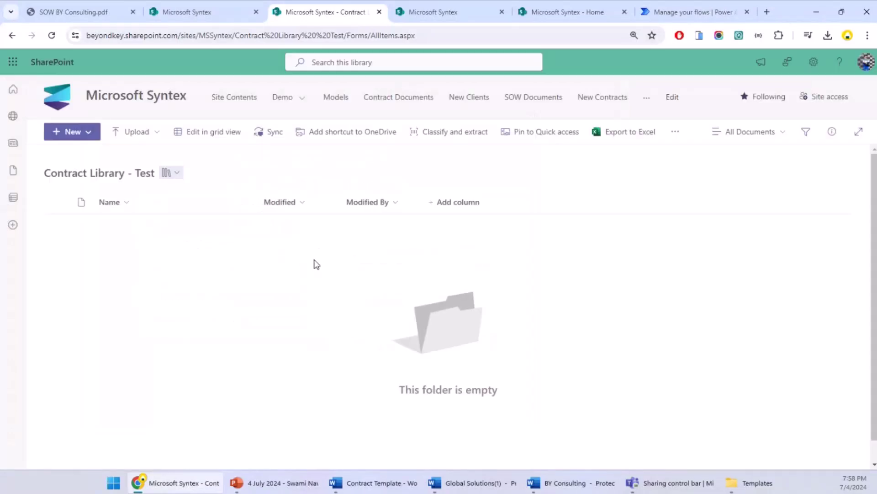
Create a modern template from the Contract Template file in the device's Downloads > Templates folder and look over its placeholders
left_click(67, 135)
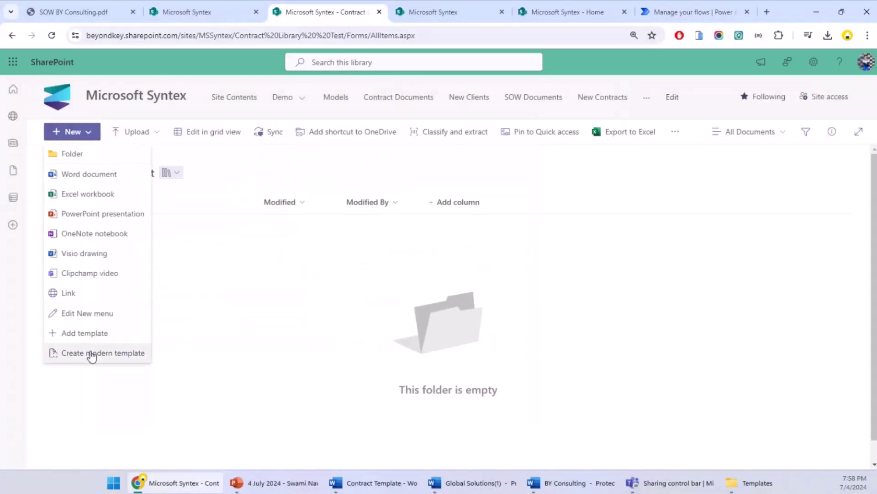
left_click(91, 353)
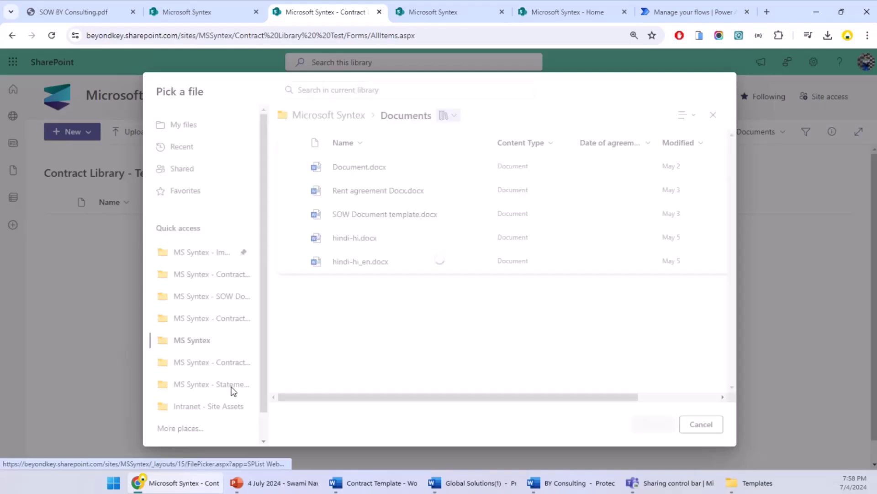
left_click(200, 430)
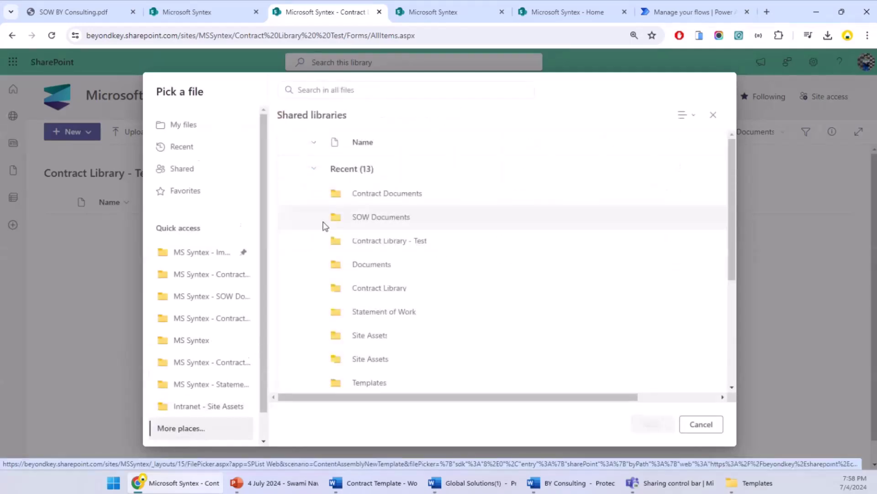
left_click(200, 435)
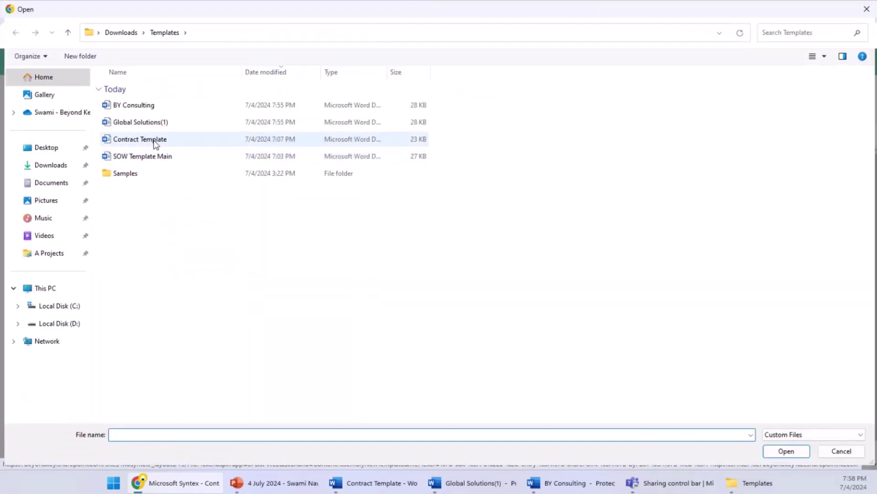
double_click(156, 144)
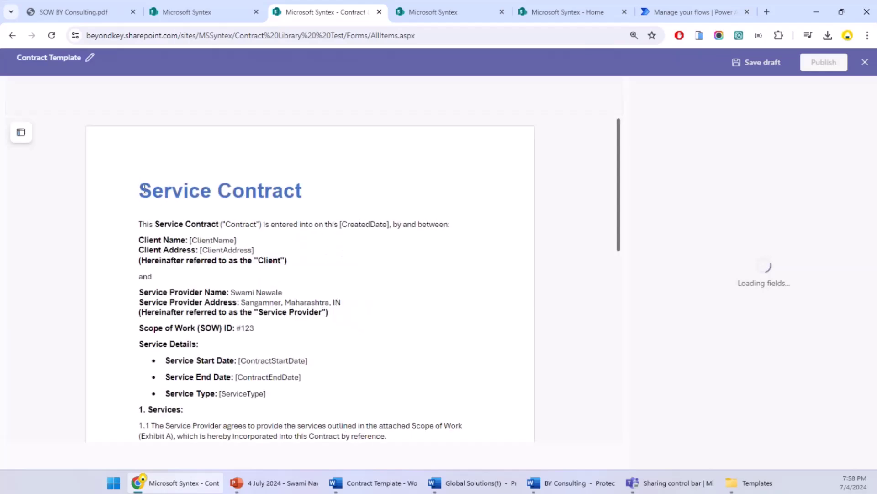
scroll(164, 183, "down", 1)
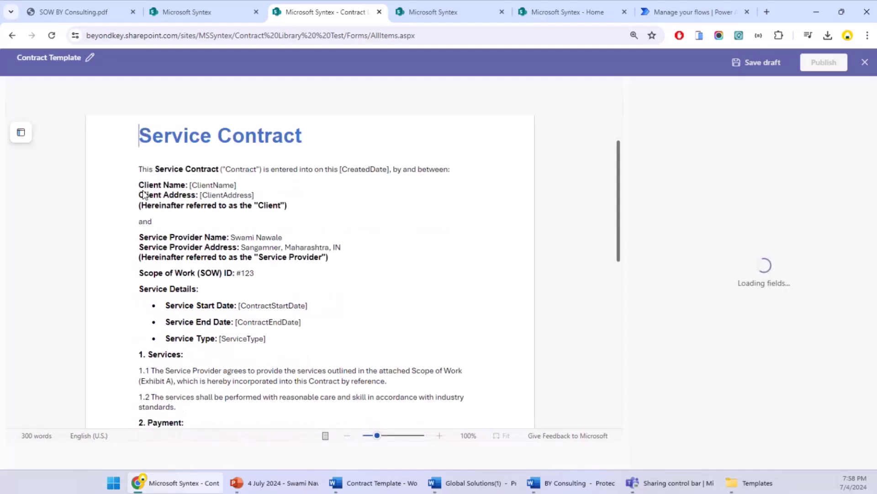
mouse_move(190, 185)
left_mouse_down()
mouse_move(237, 185)
mouse_move(199, 196)
left_mouse_up()
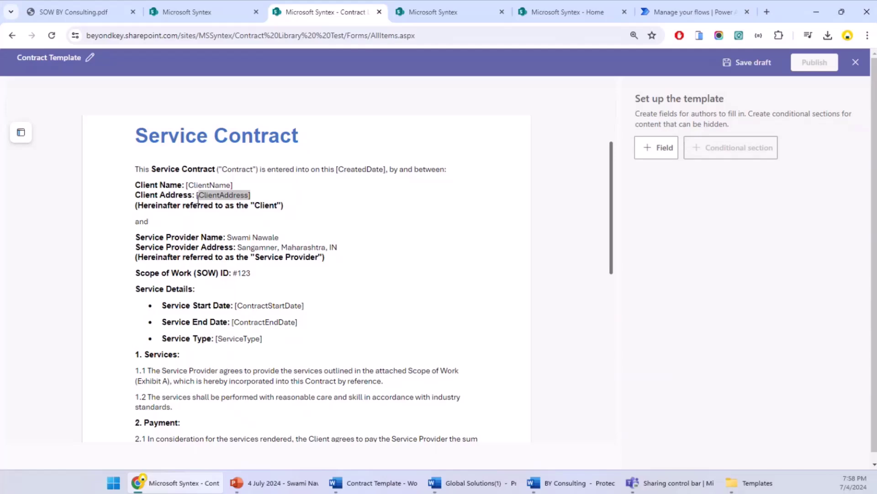
left_click(368, 219)
scroll(256, 226, "down", 1)
scroll(255, 226, "down", 2)
scroll(246, 224, "up", 3)
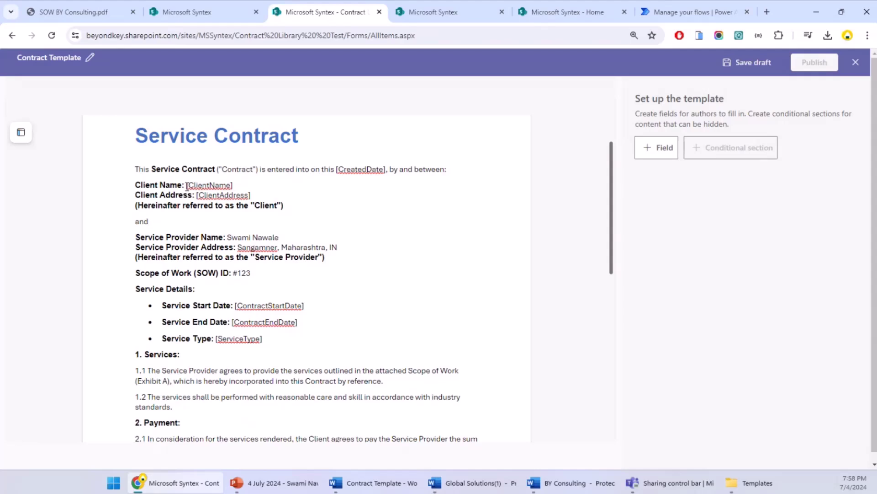
Turn the [ClientName] placeholder into a content field named Client Name that authors fill in as a single line of text
left_click_drag(186, 185, 235, 186)
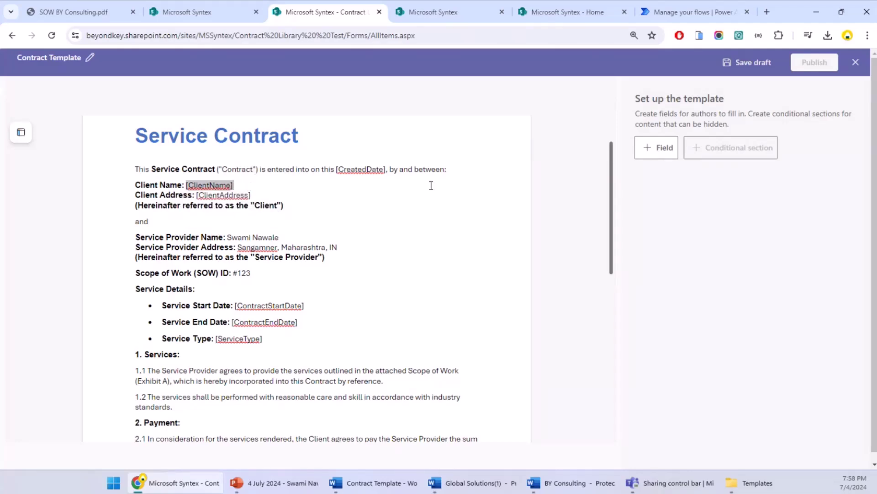
left_click(652, 161)
left_click(672, 110)
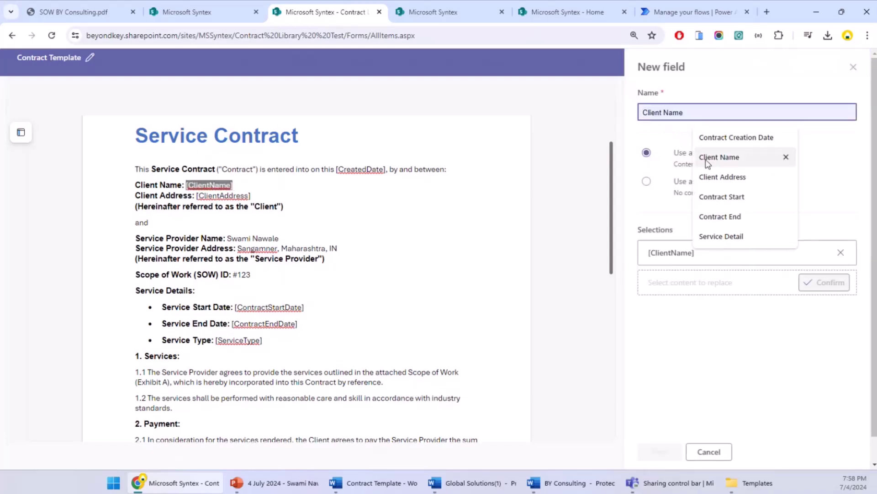
left_click(706, 159)
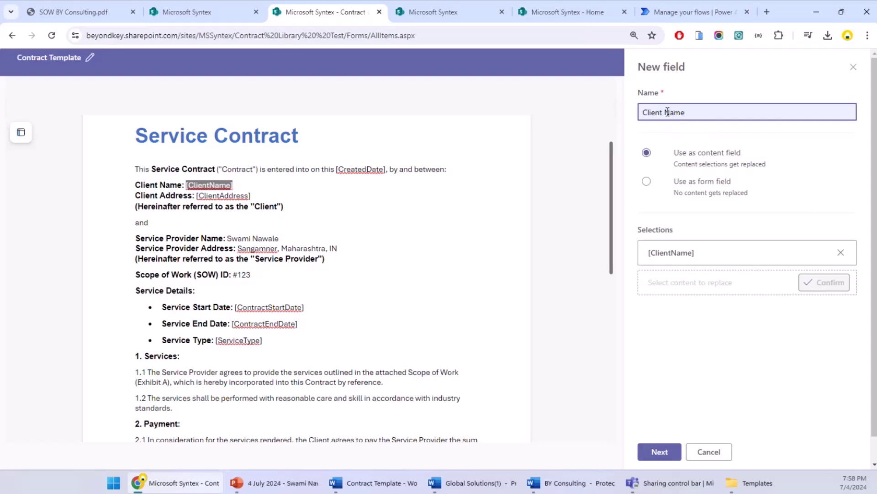
left_click_drag(642, 113, 685, 113)
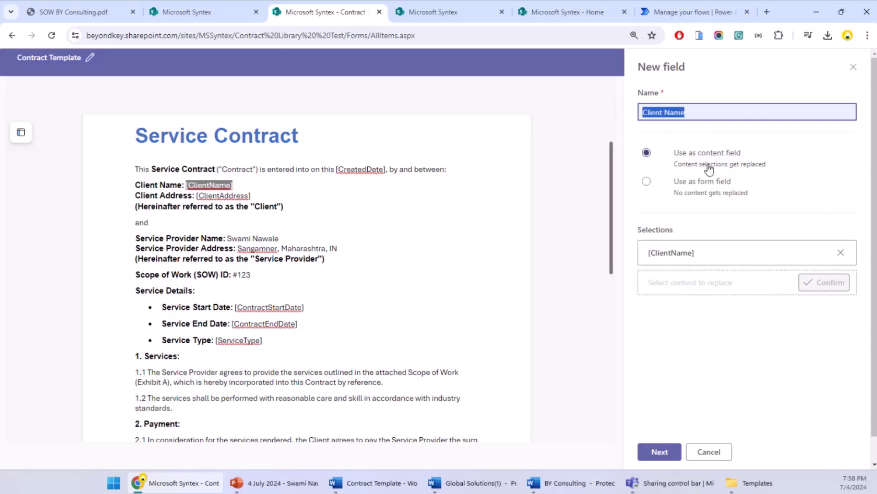
left_click(663, 453)
left_click(724, 137)
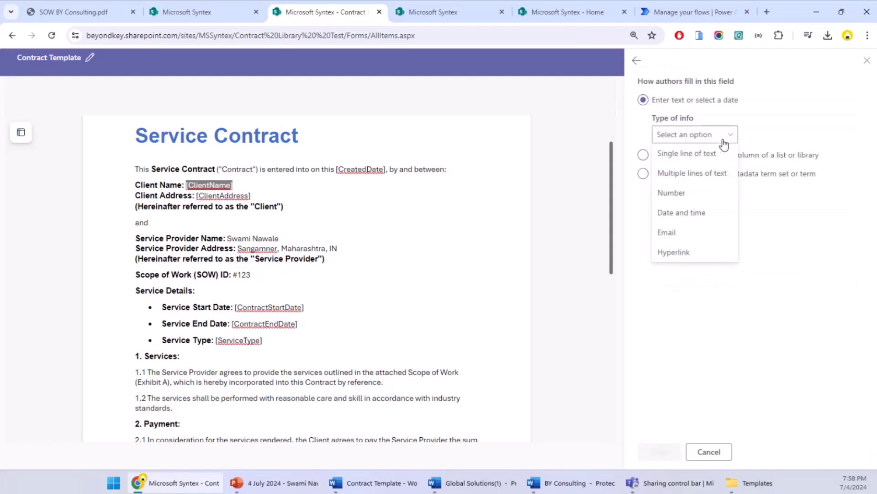
left_click(710, 153)
left_click(658, 452)
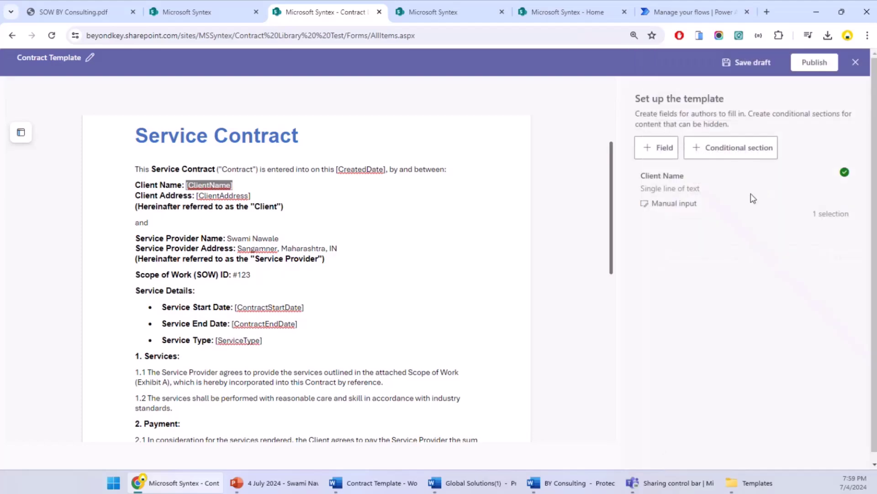
Turn the [ClientAddress] placeholder into a content field named Client Address that authors fill in as multiple lines of text
left_click_drag(198, 194, 252, 195)
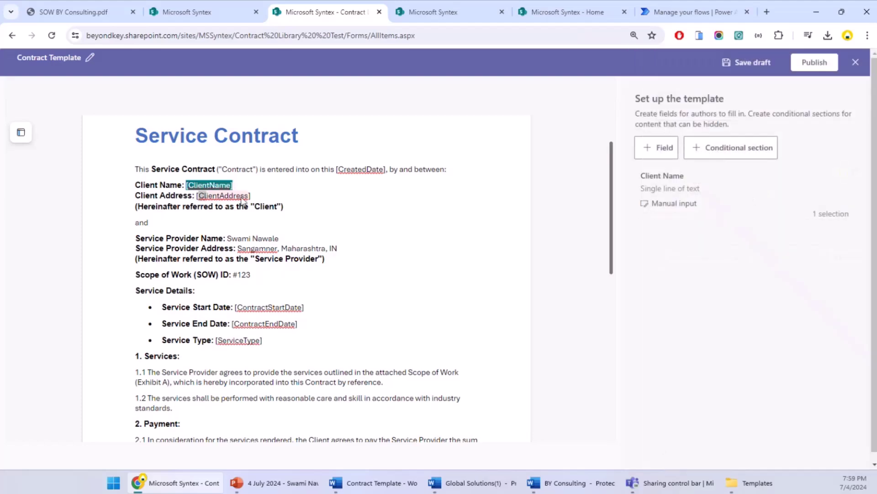
left_click(666, 148)
left_click(677, 112)
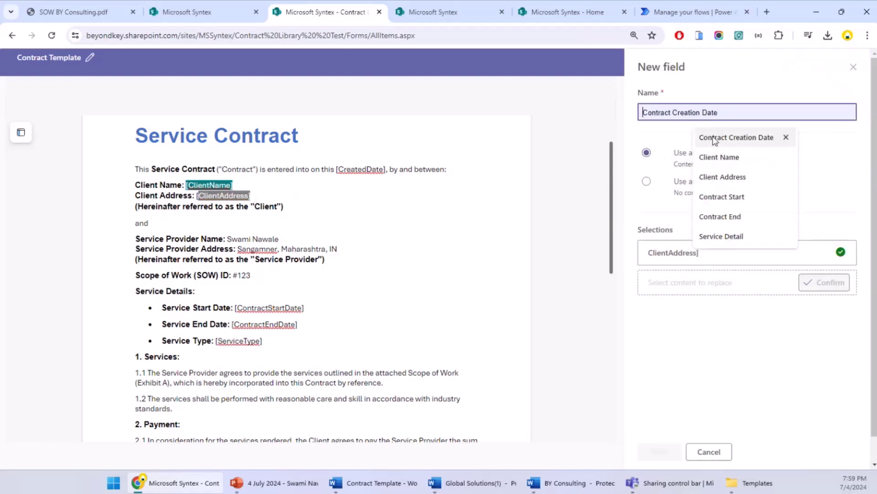
left_click(723, 176)
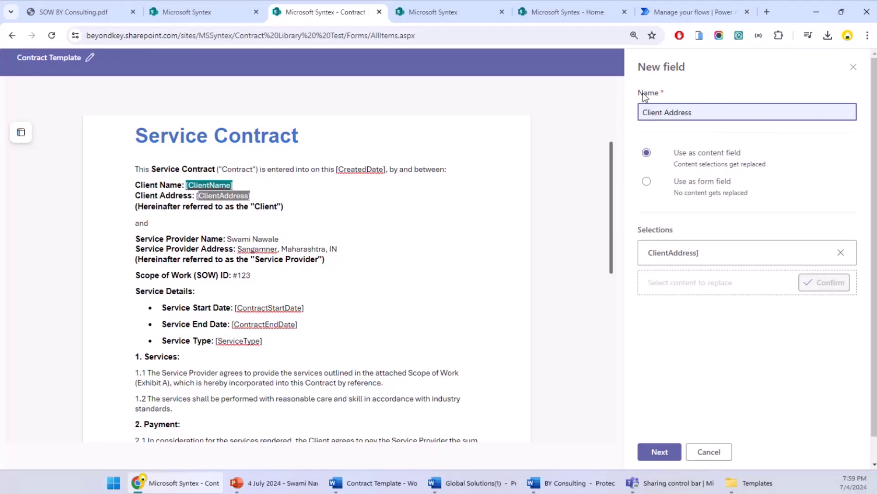
left_click(659, 452)
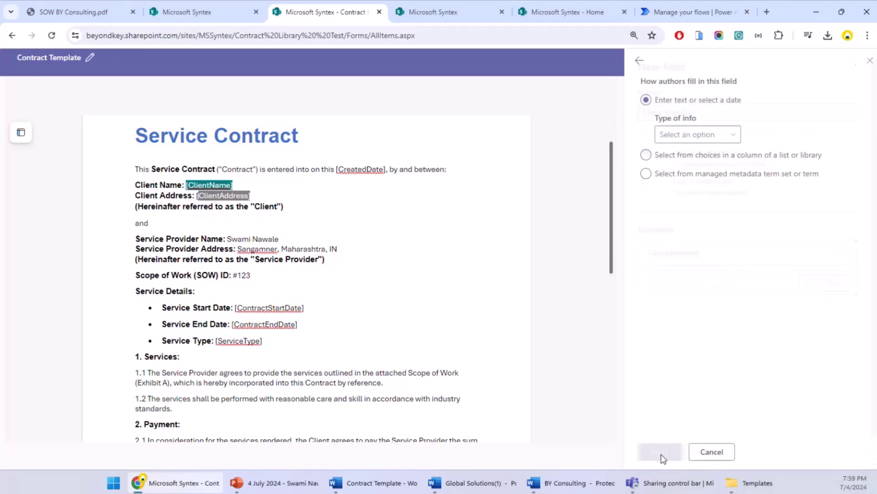
left_click(684, 137)
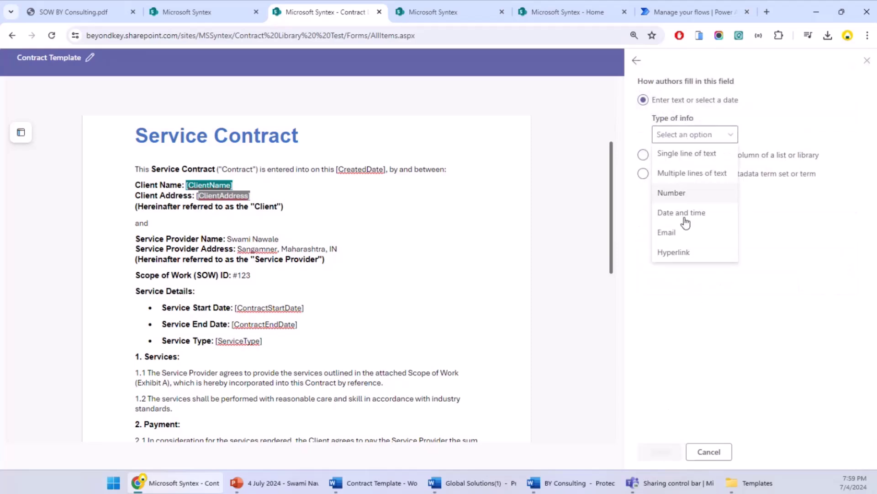
left_click(683, 179)
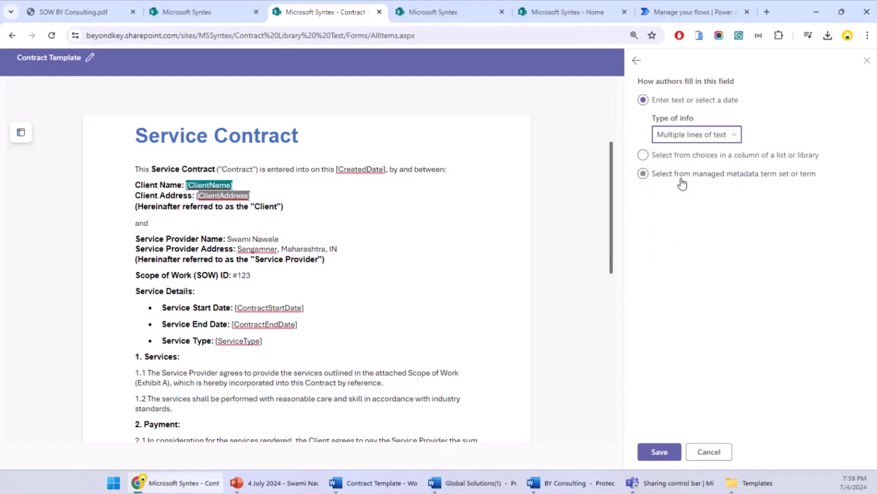
left_click(660, 452)
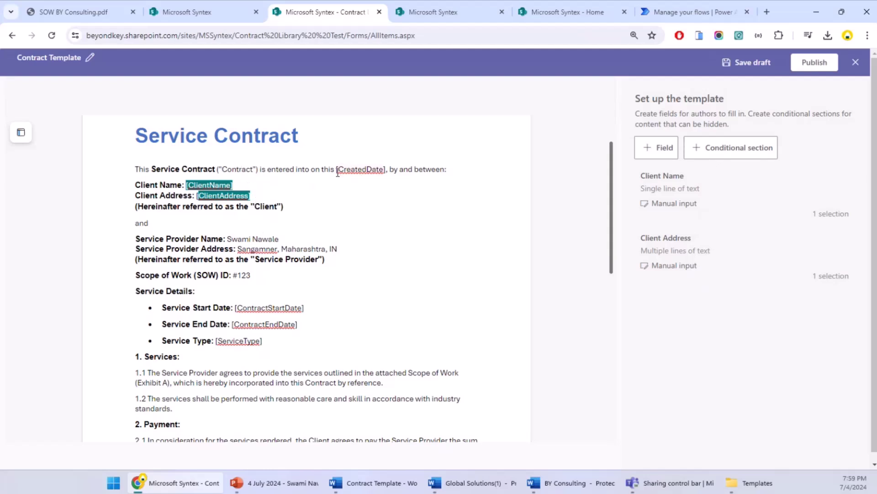
Turn the [CreatedDate] placeholder into a content field named Contract Start, a date without time in MM/DD/YYYY format
left_click_drag(336, 169, 386, 172)
left_click(655, 151)
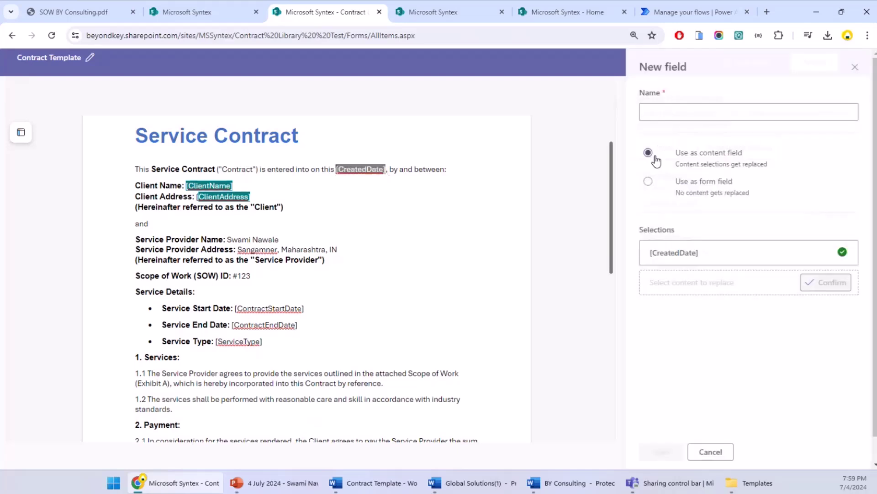
left_click(681, 119)
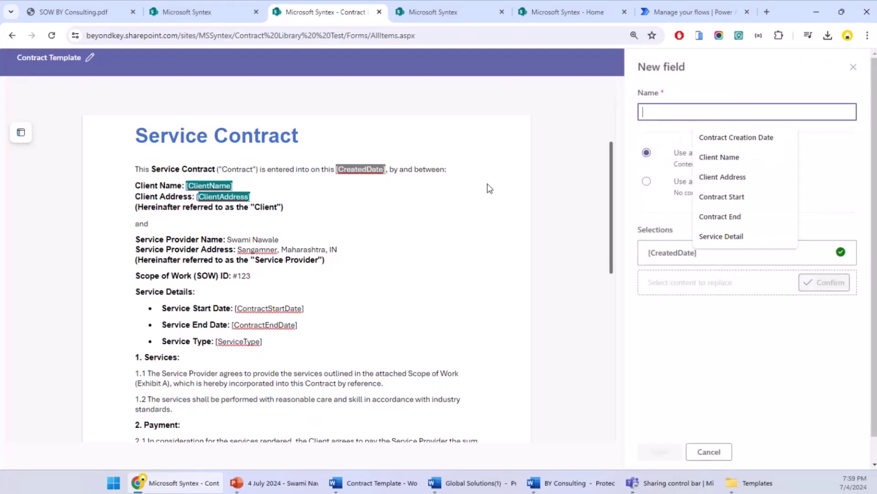
left_click(734, 196)
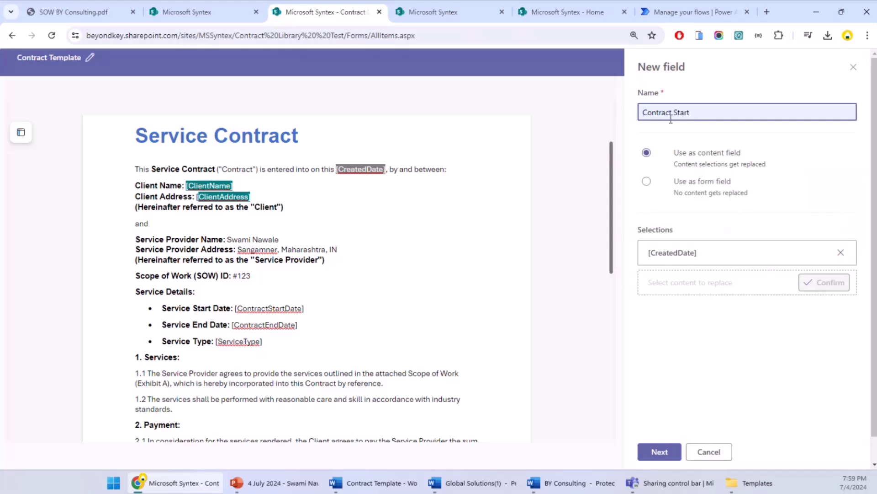
left_click(665, 451)
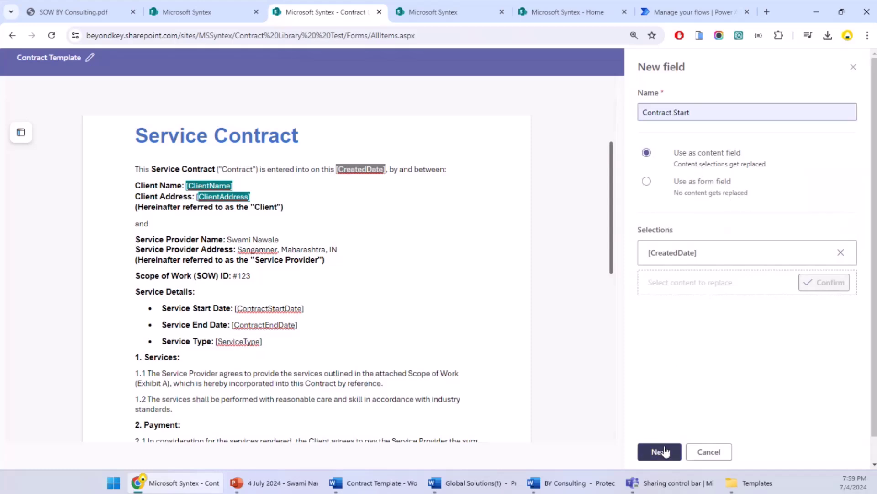
left_click(685, 142)
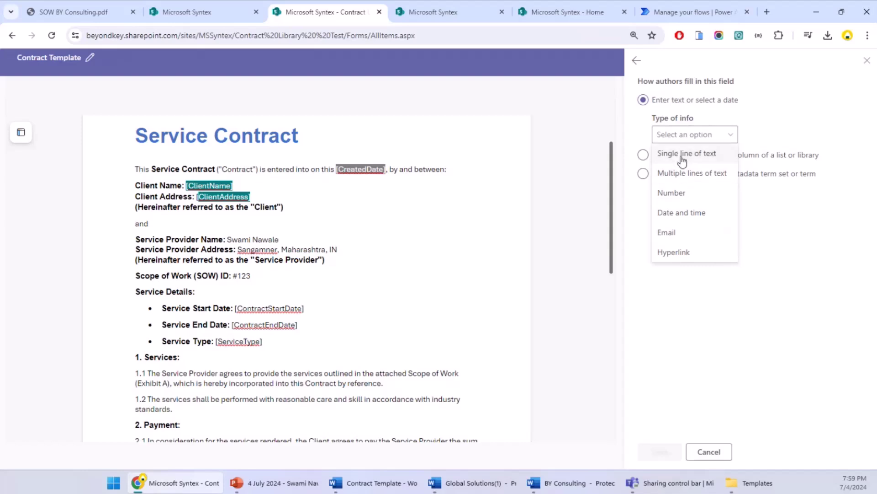
left_click(685, 214)
left_click(725, 203)
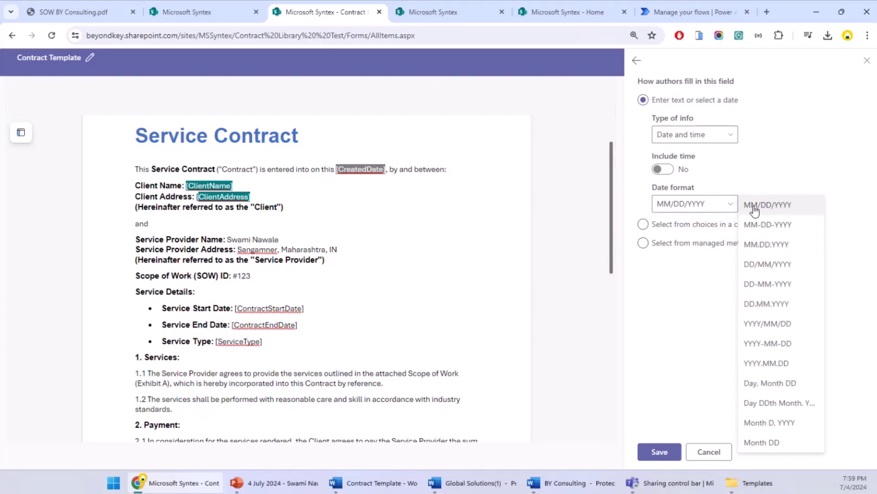
left_click(687, 304)
left_click(658, 452)
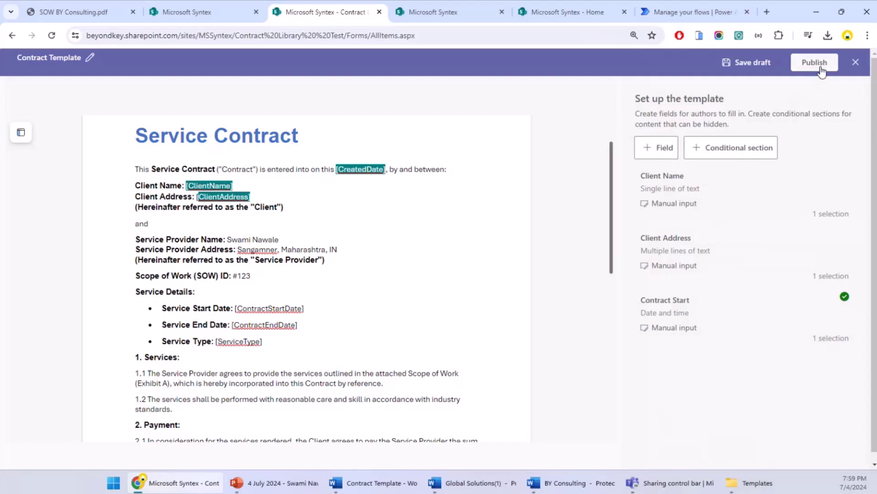
Publish the template as Sample Contract Template, showing all its fields as columns in the library's default view
left_click(822, 72)
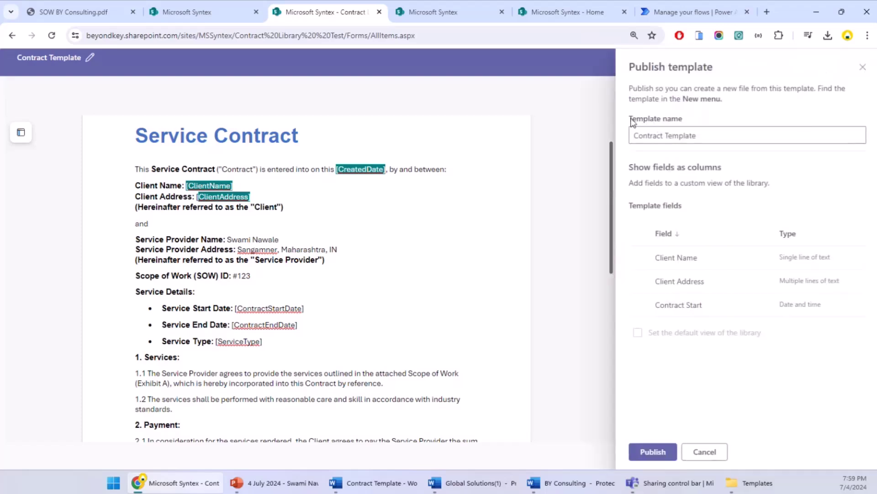
left_click(700, 136)
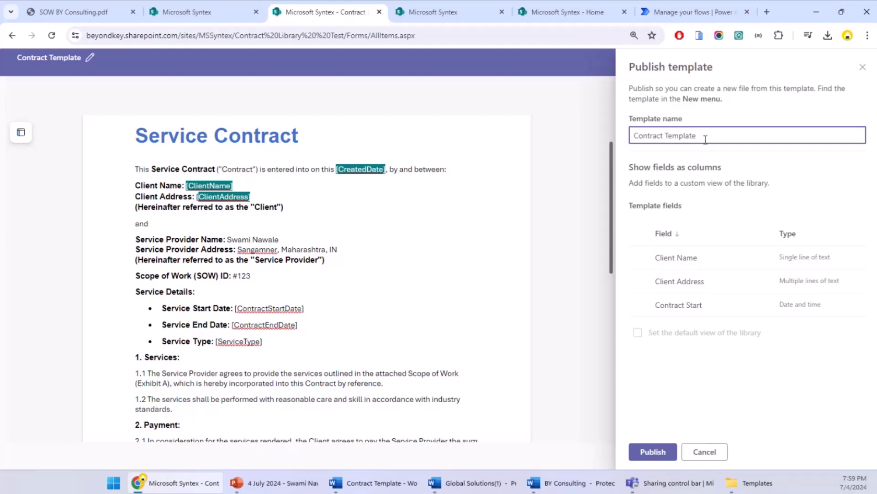
type("Sample")
left_click(642, 234)
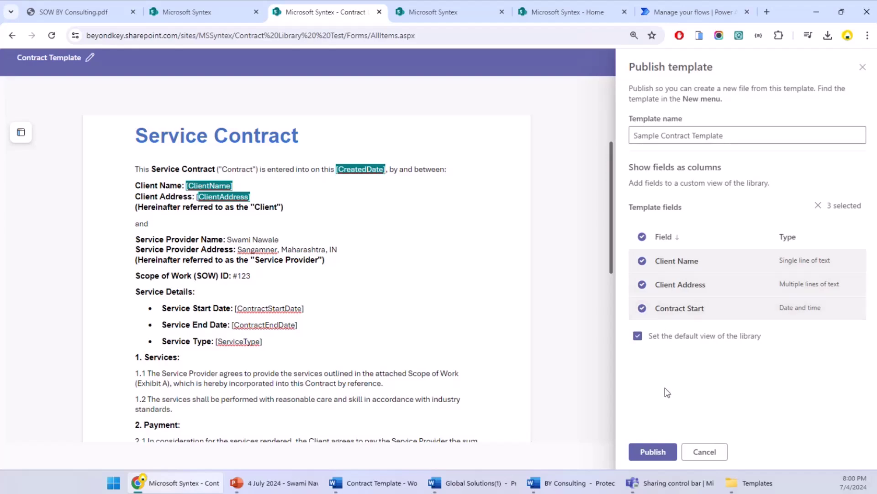
left_click(662, 455)
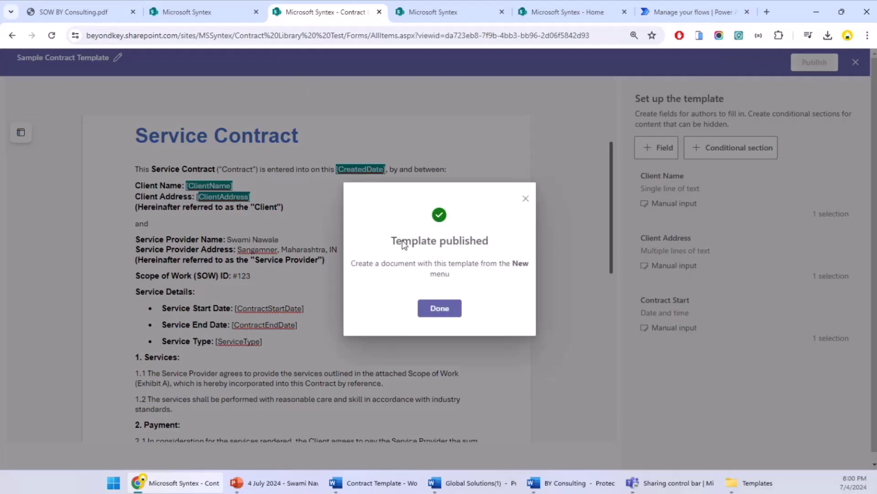
left_click(434, 309)
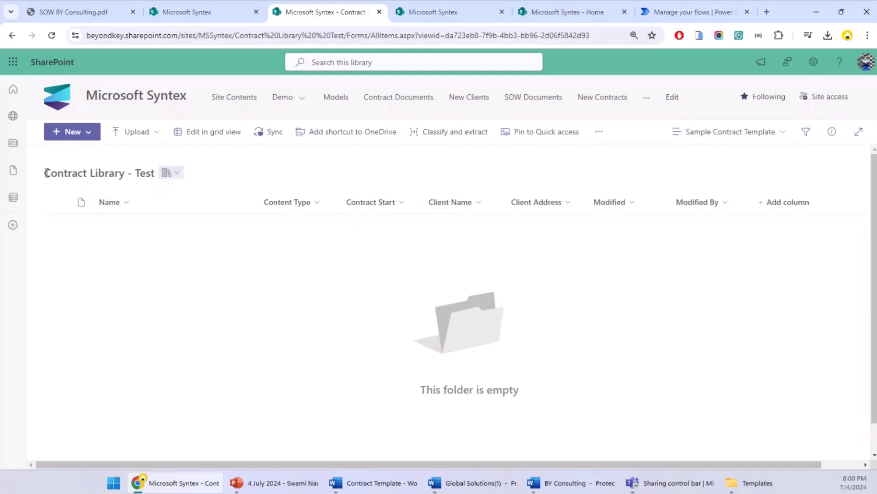
Examine the Contract Start, Client Name and Client Address columns in the Contract Library - Test library
left_click_drag(47, 168, 125, 180)
left_click(393, 203)
left_click(457, 206)
left_click(549, 209)
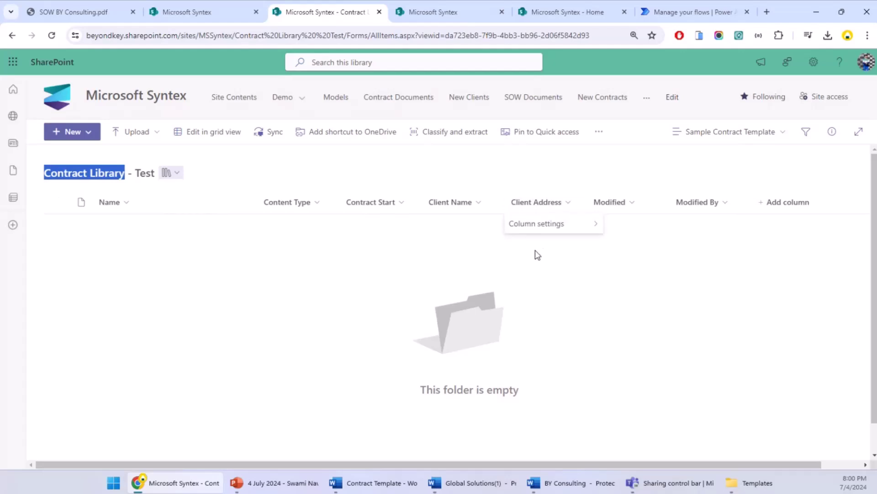
left_click(250, 246)
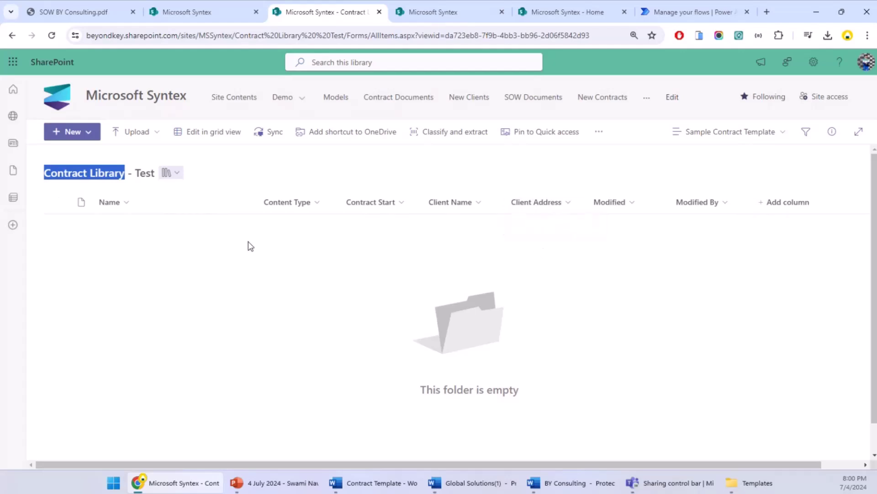
left_click(279, 174)
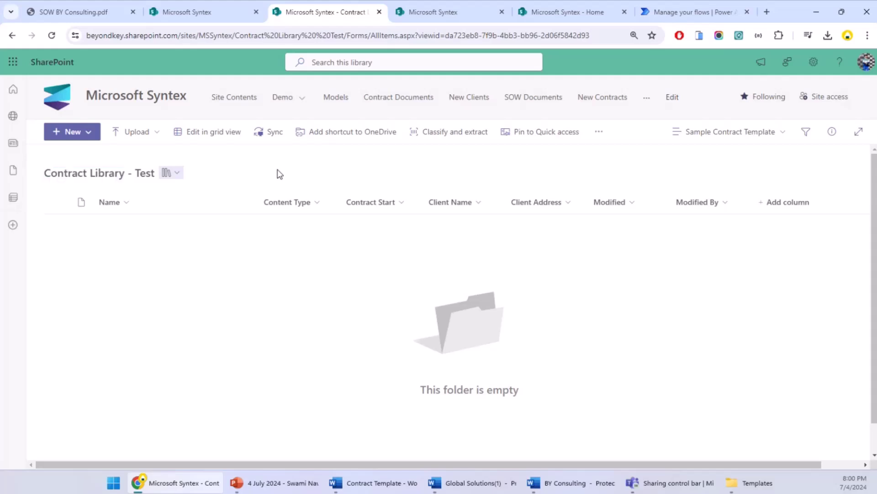
Start a document from Sample Contract Template and fill in Contract Start with 07/04/2024, plus the client's name and address
left_click(86, 137)
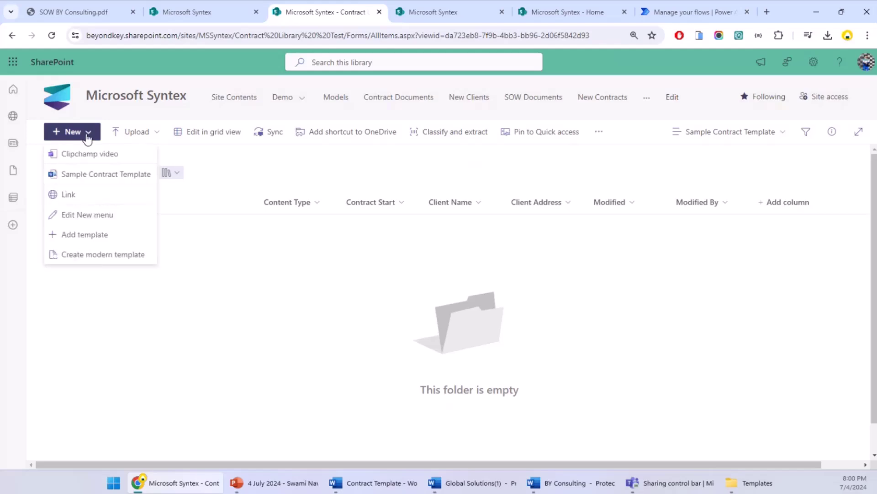
left_click(89, 181)
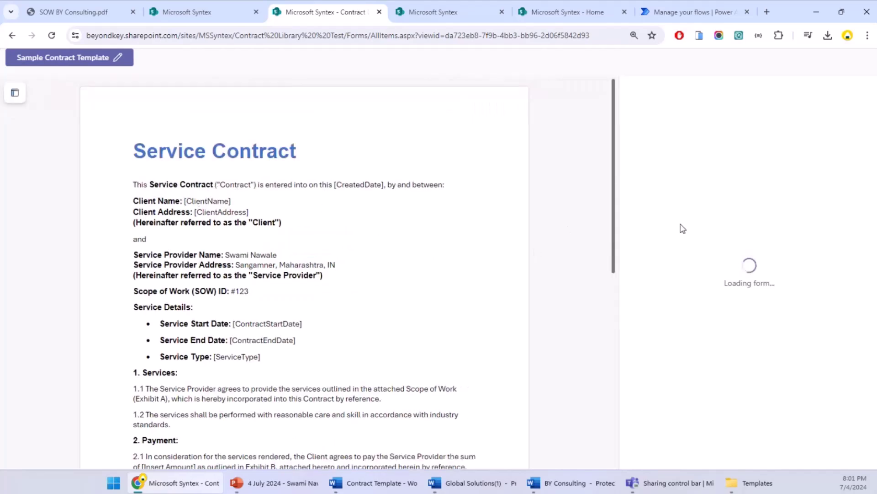
left_click(699, 182)
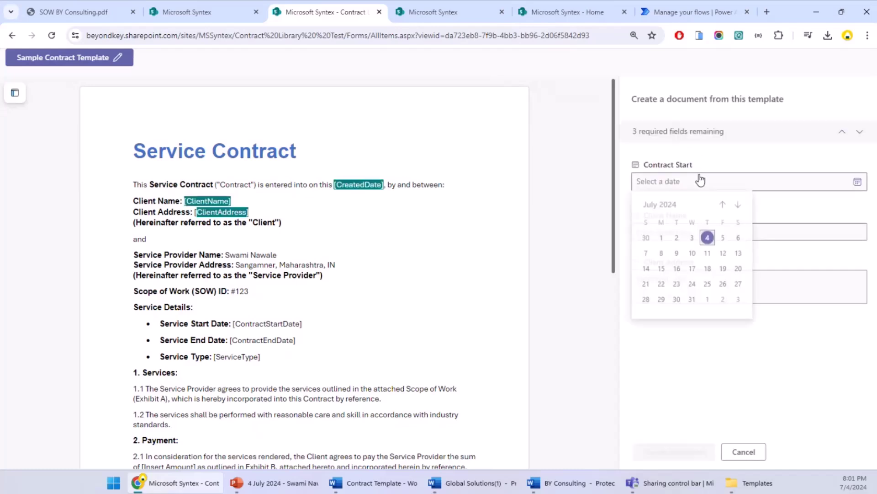
left_click(707, 239)
left_click(688, 233)
type("B")
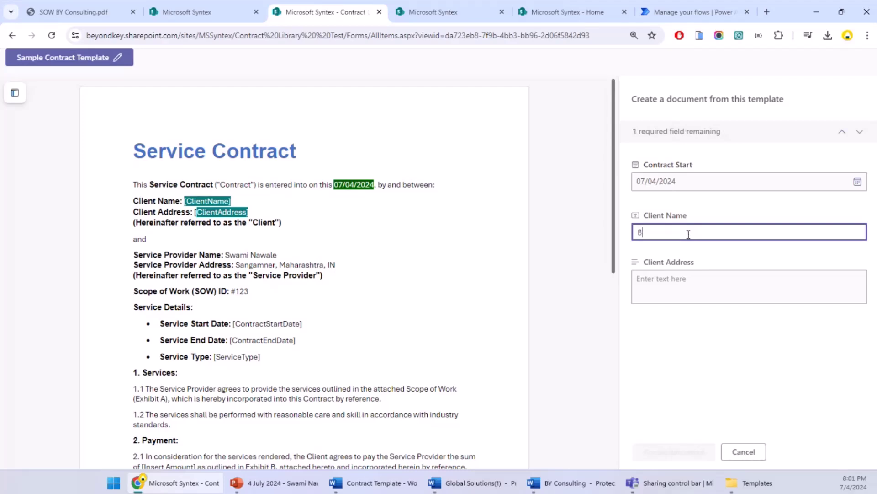
type("rian")
left_click(689, 278)
type("123 ")
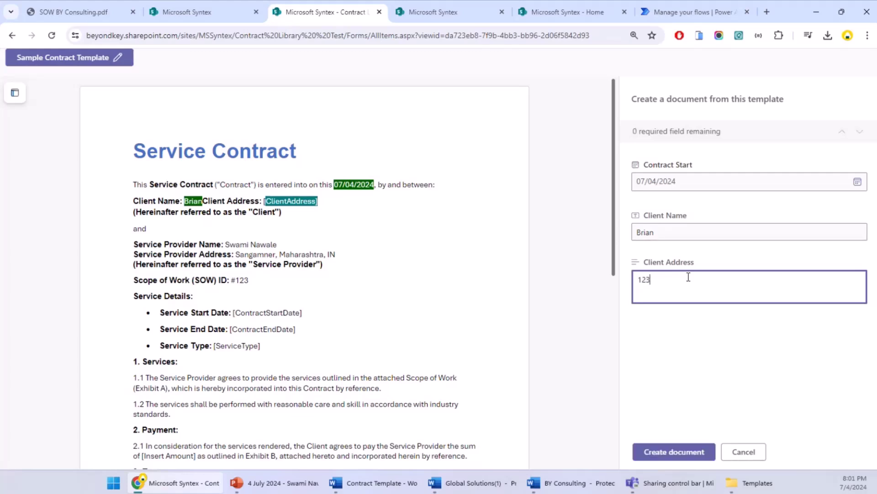
type("Street")
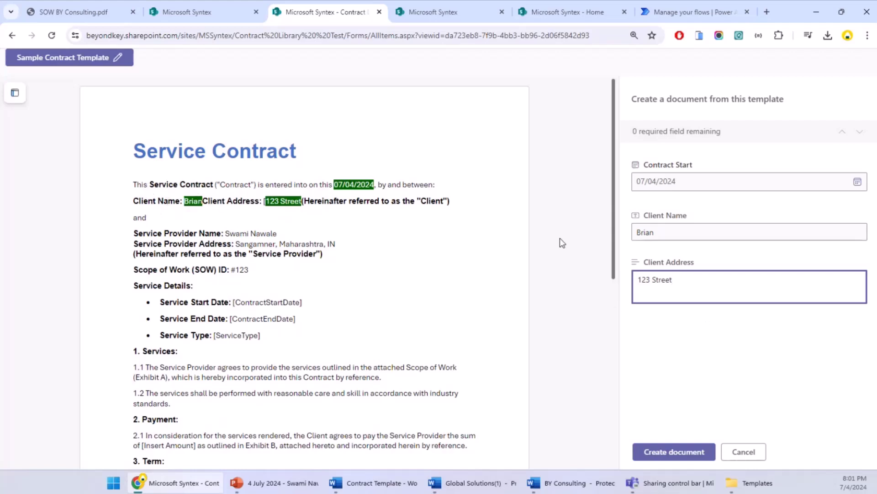
double_click(662, 279)
left_click(683, 281)
Create the document as a .pdf file named Sample Contract Template in Contract Library - Test
left_click(677, 456)
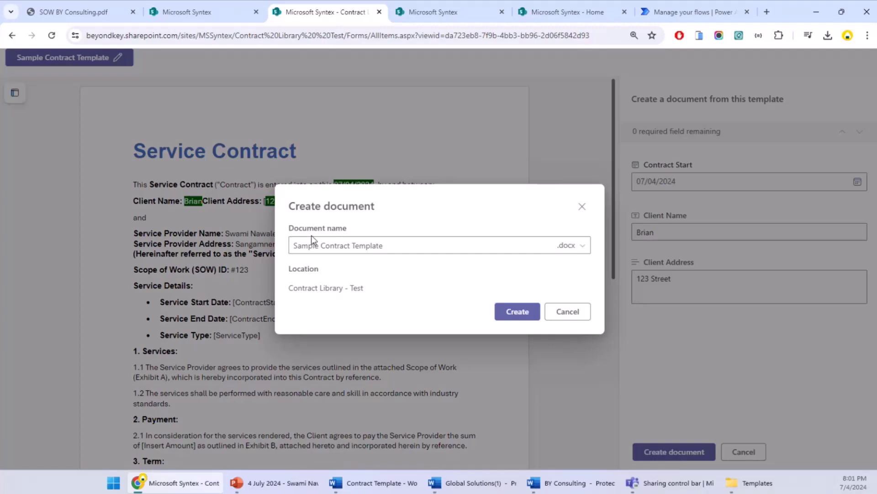
left_click(580, 248)
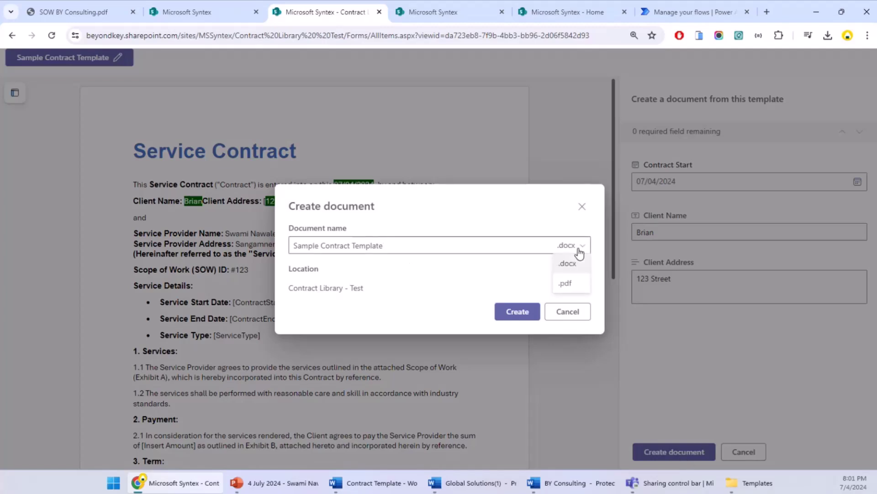
left_click(562, 286)
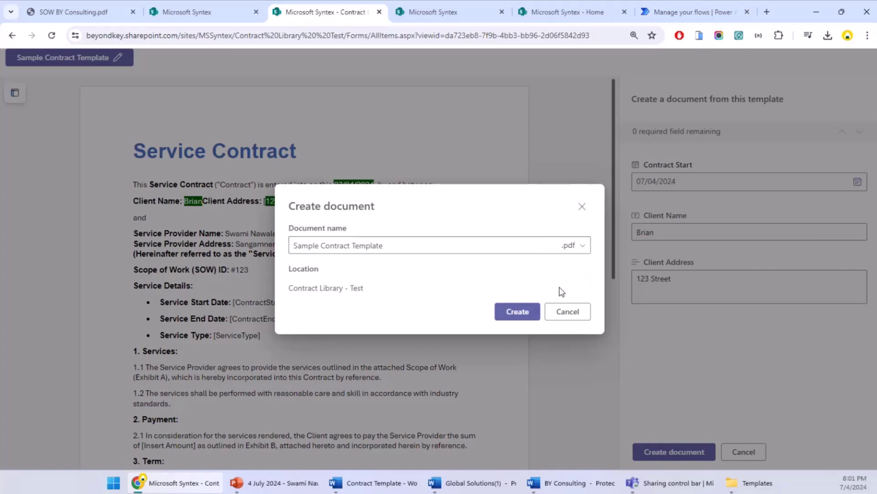
left_click(517, 311)
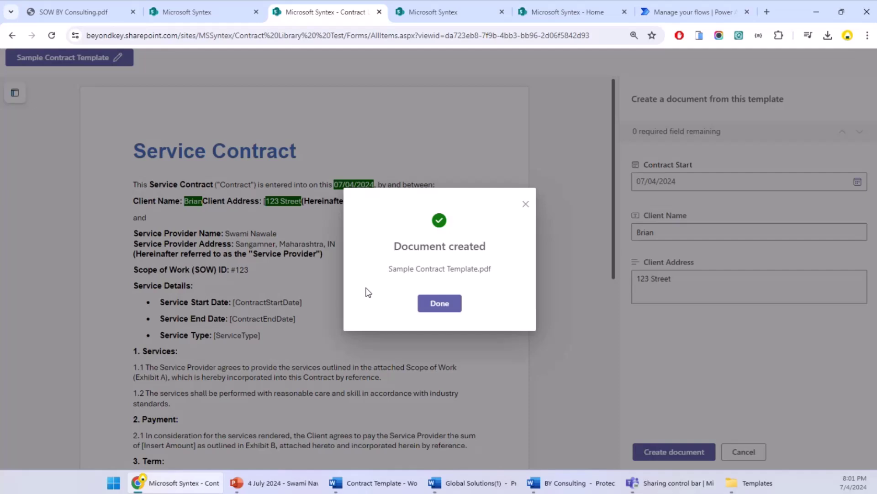
left_click(442, 304)
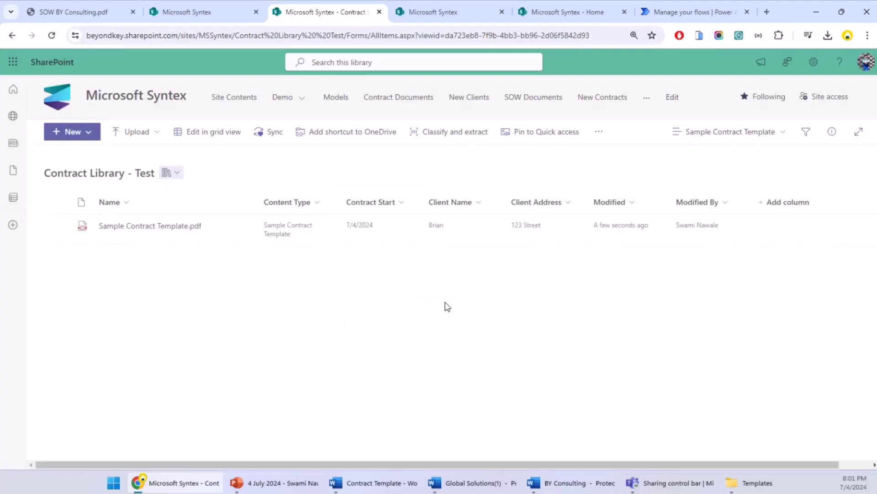
left_click(89, 133)
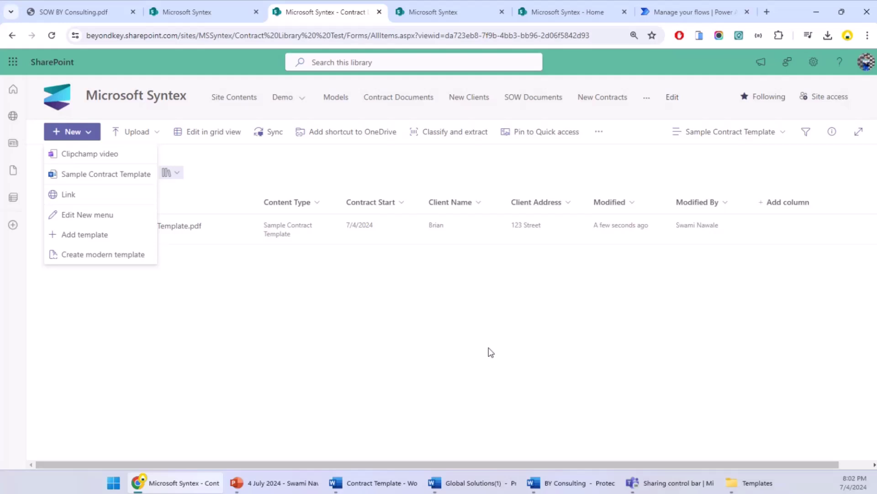
left_click(454, 328)
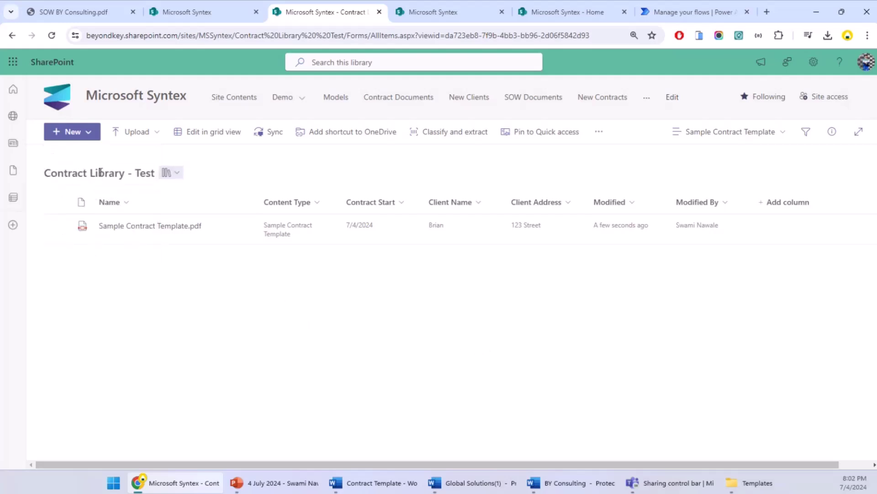
Open Sample Contract Template.pdf from Contract Library - Test, review the filled-in contract text, and close the preview
left_click(120, 231)
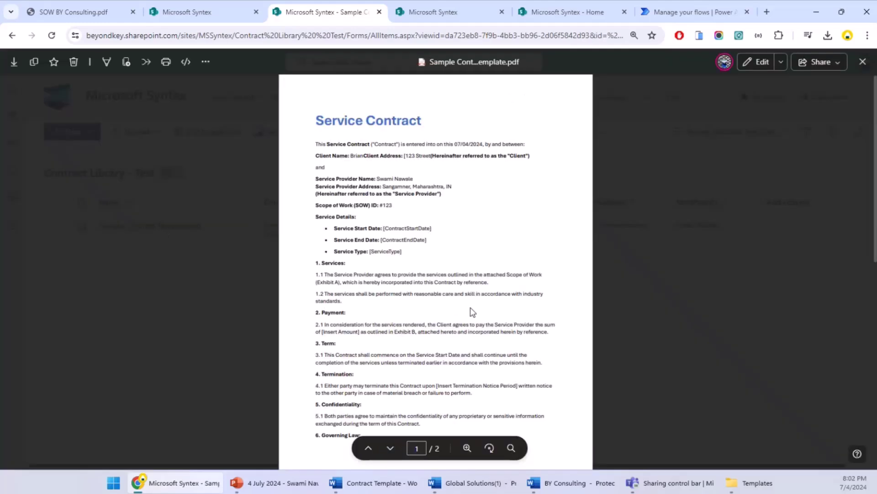
left_click(865, 64)
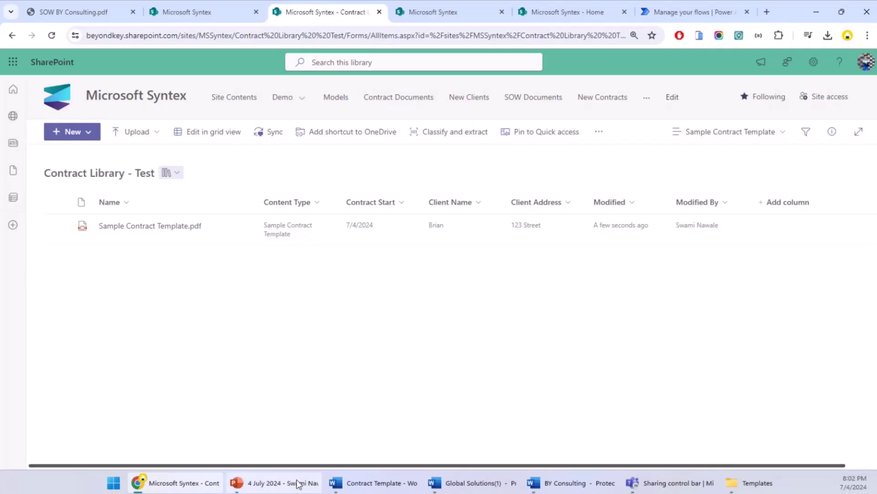
mouse_move(298, 484)
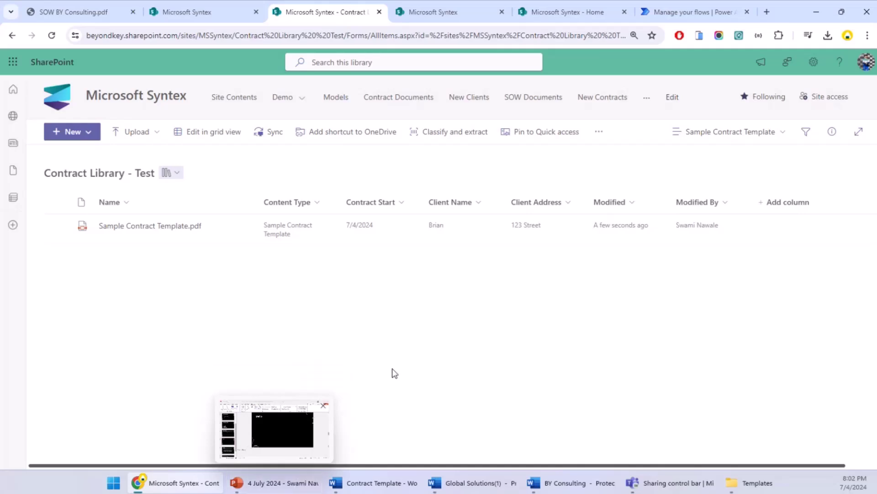
Switch to Power Automate, open the Demo - Create Service Contract flow for editing, and inspect its When an item is created trigger
left_click_drag(687, 15, 457, 9)
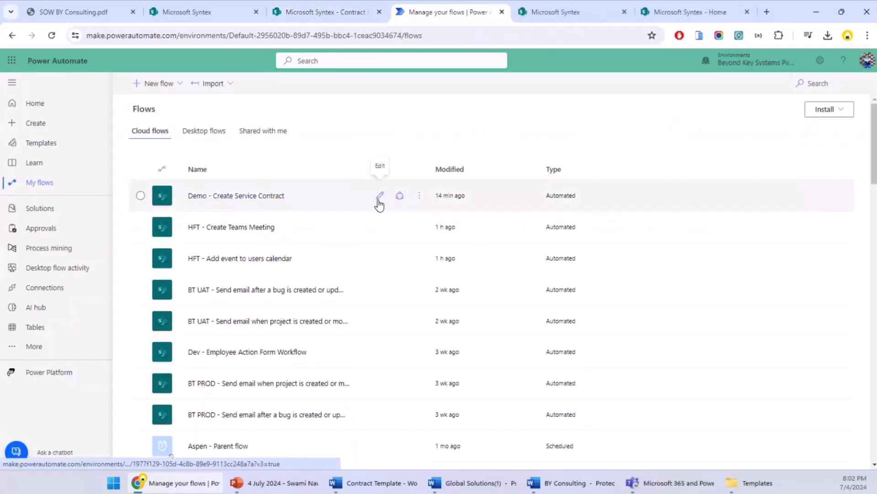
left_click(379, 197)
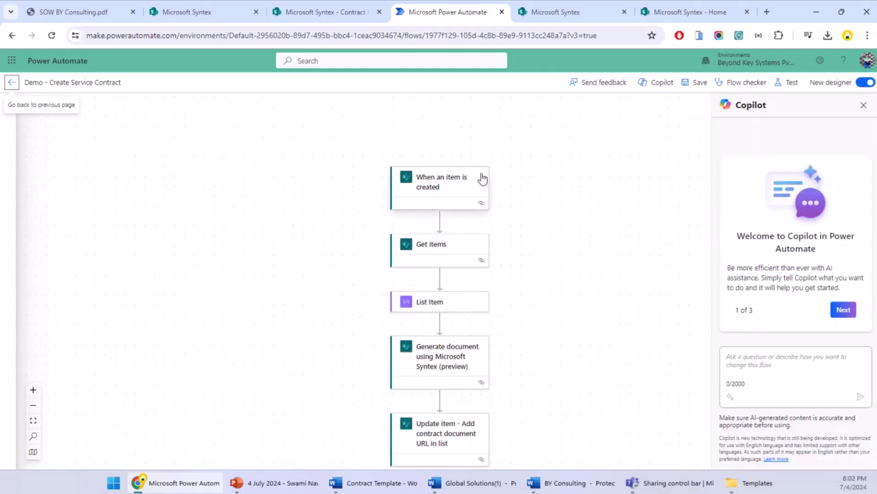
left_click(483, 179)
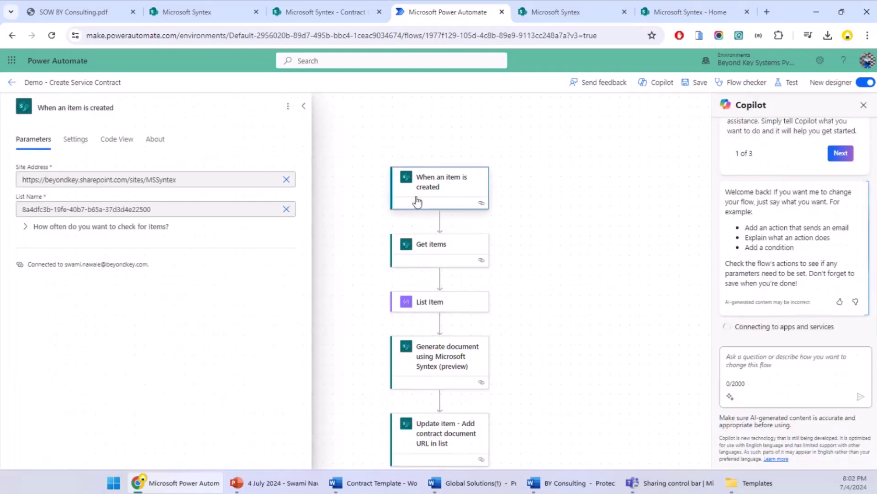
Open the flow's Generate document using Microsoft Syntex (preview) action and examine its parameters
scroll(457, 201, "down", 1)
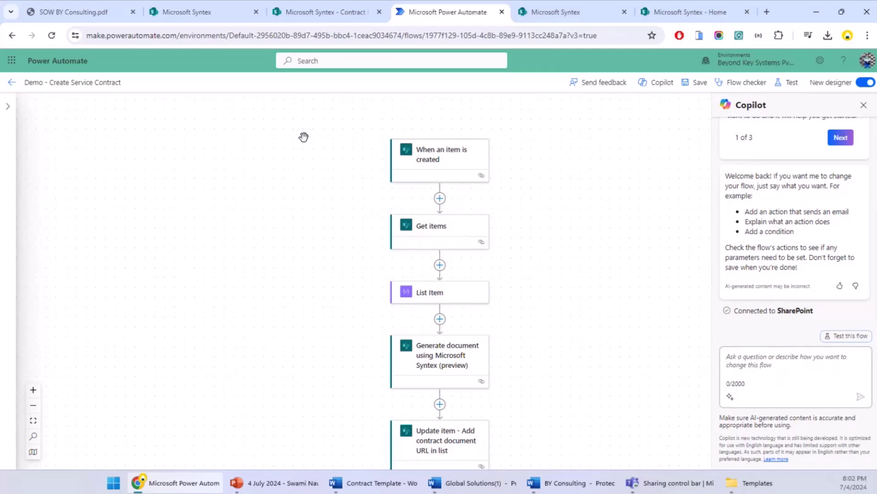
scroll(382, 211, "down", 5)
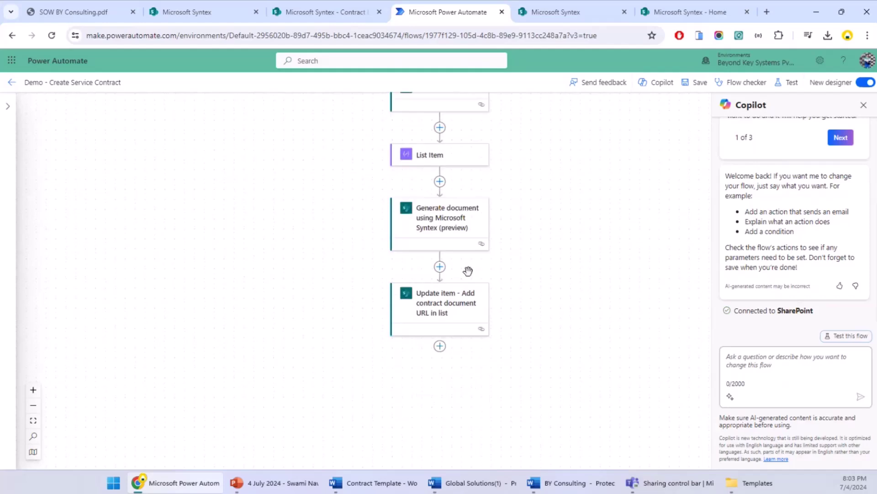
left_click(447, 229)
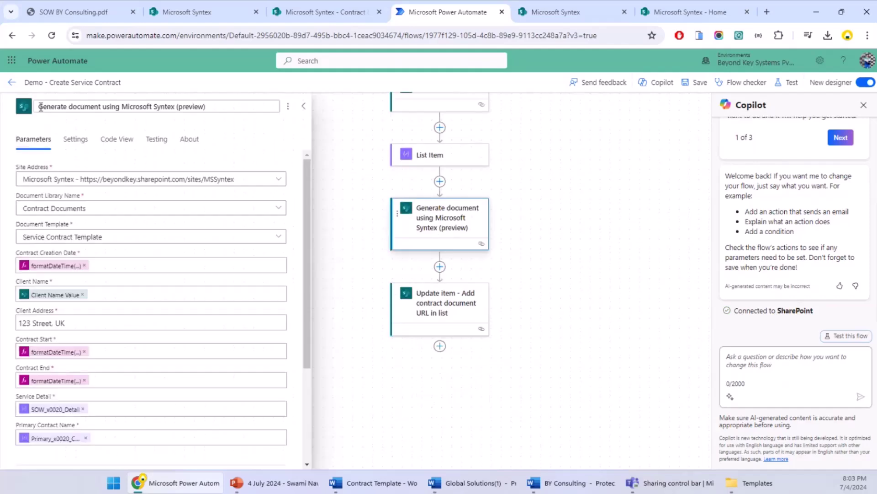
left_click_drag(41, 107, 238, 107)
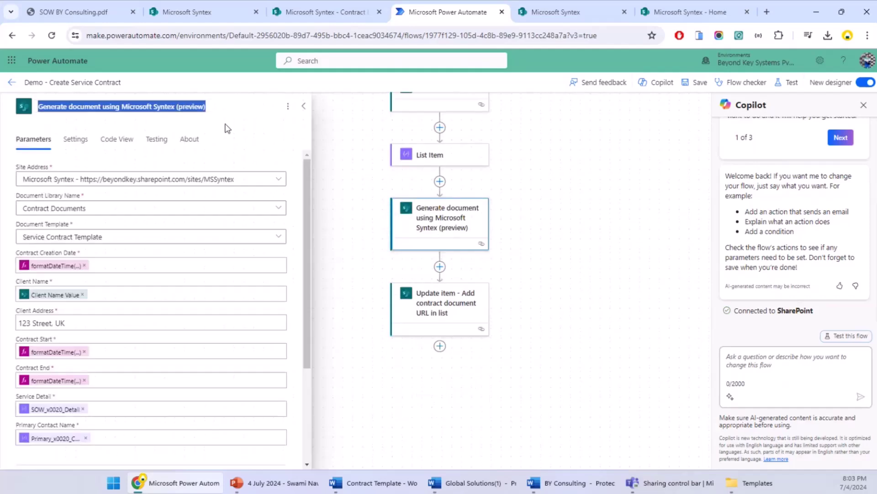
left_click(227, 129)
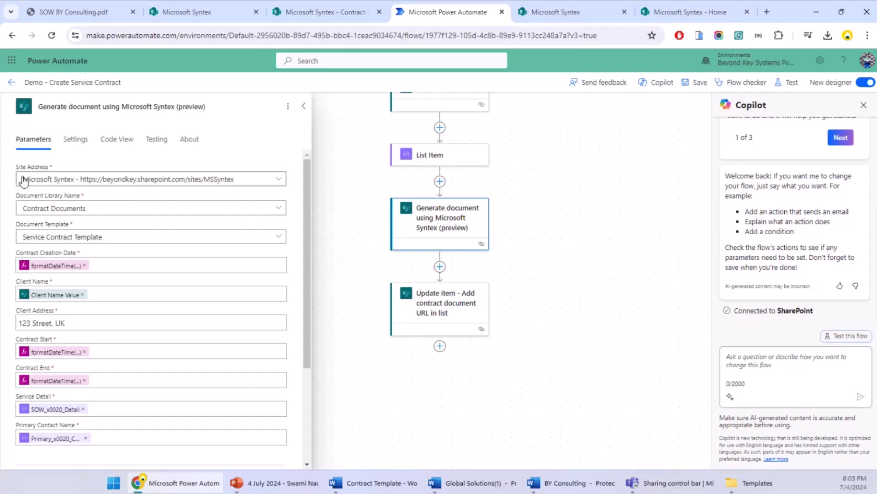
Review the action's Document Library Name and Document Template settings, including the available template choices, and return to the flow overview
left_click_drag(17, 196, 93, 197)
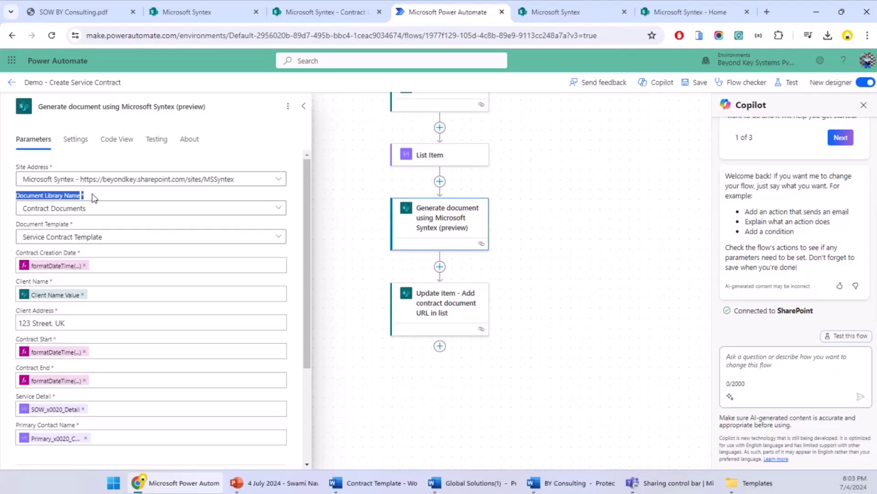
left_click_drag(16, 224, 76, 226)
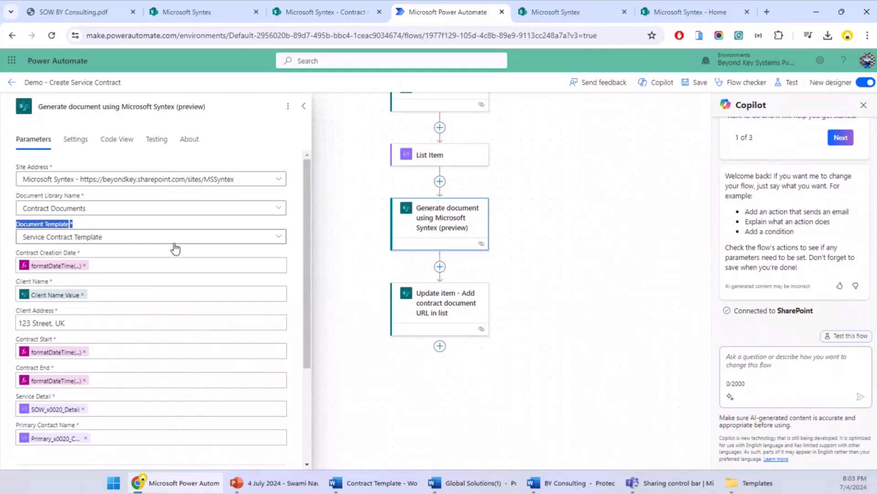
left_click(174, 250)
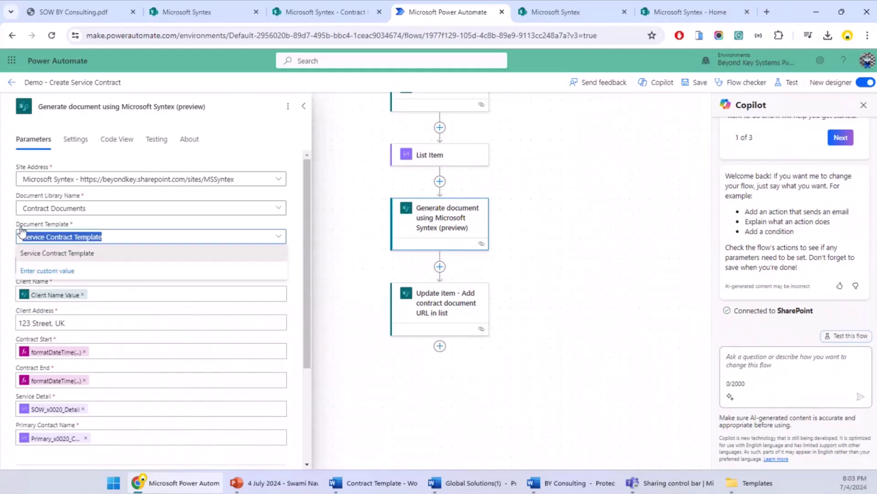
left_click(7, 253)
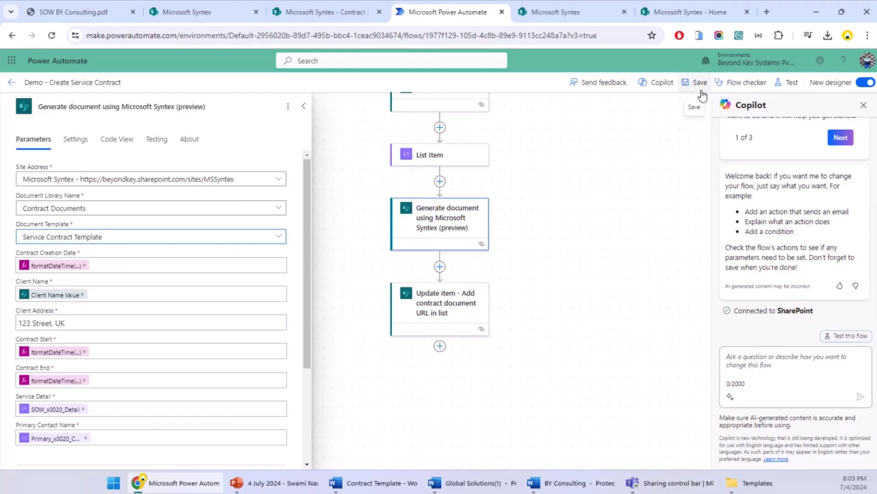
scroll(405, 155, "up", 3)
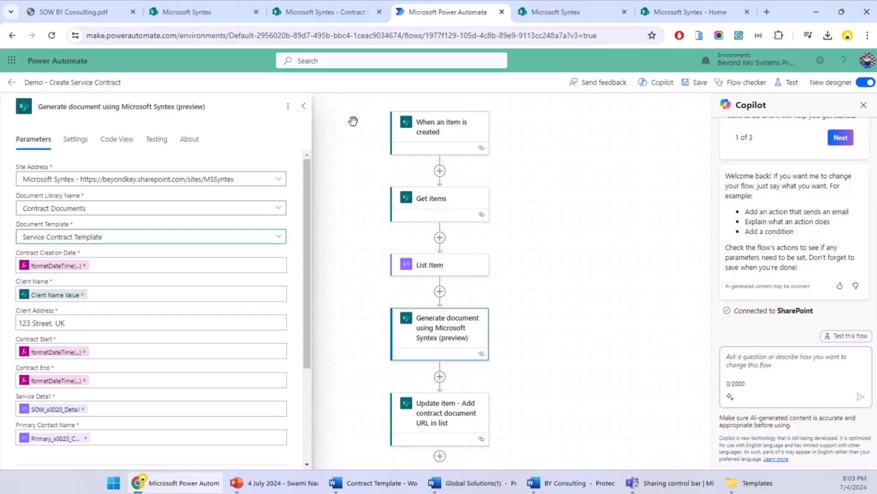
Switch to the PowerPoint presentation, start the slide show at the Demo slide, and advance to the Use Cases slide
left_click(276, 489)
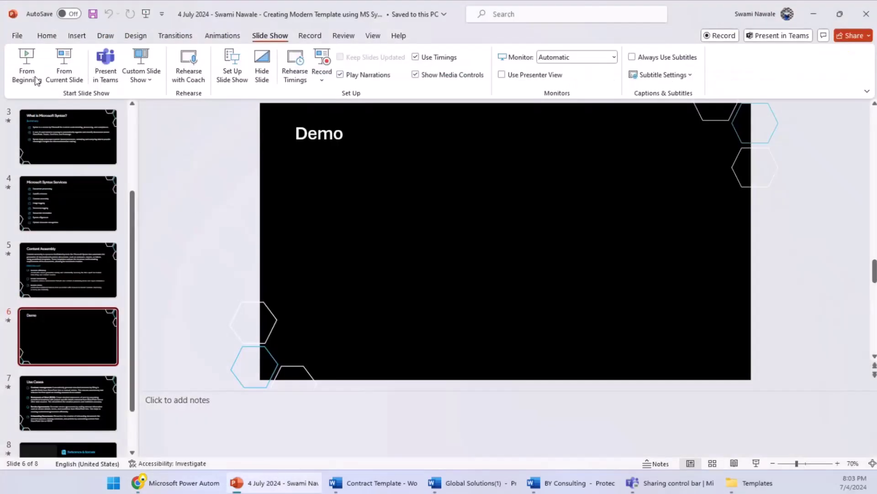
left_click(20, 84)
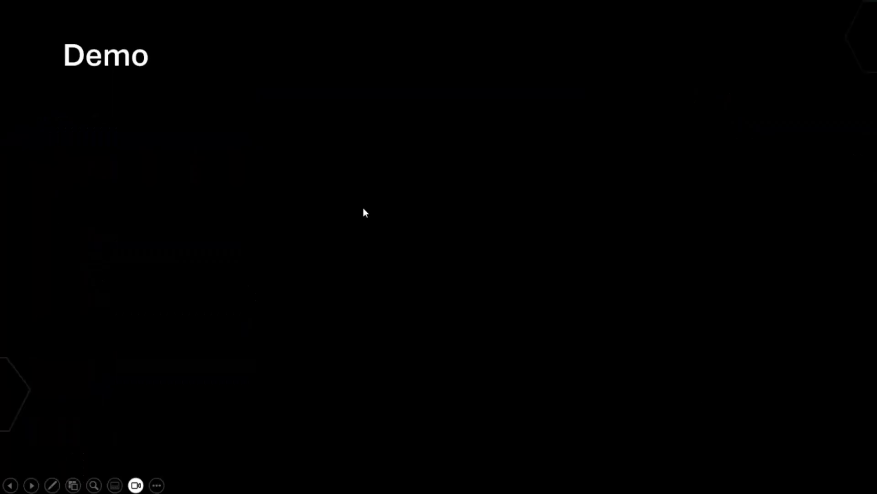
left_click(363, 208)
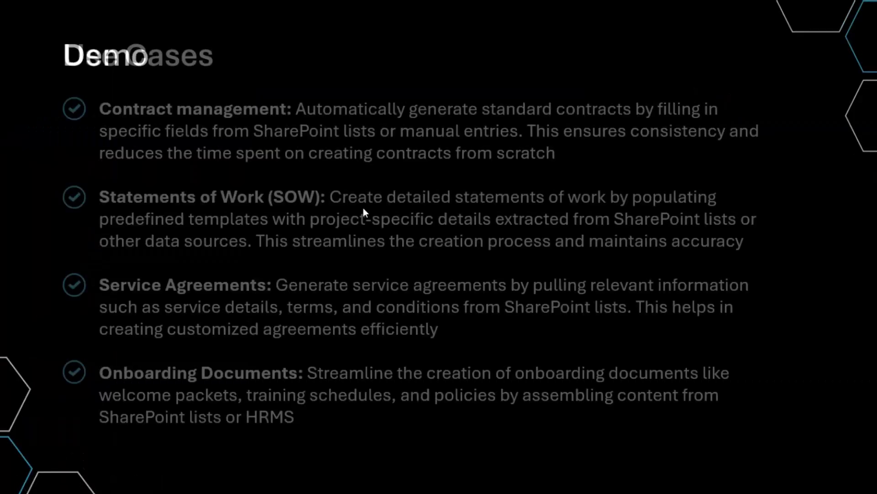